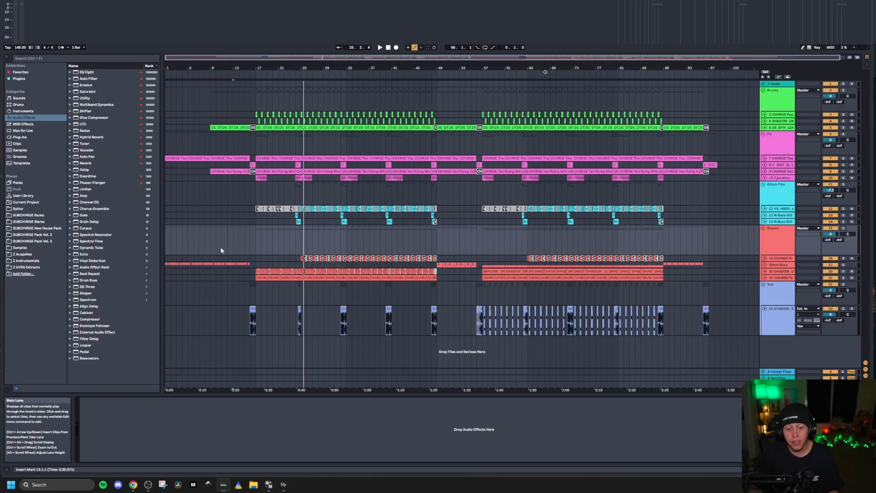
Play and stop the arrangement, then unfold the Glitch Bass group to show its bass tracks and clips.
key("space")
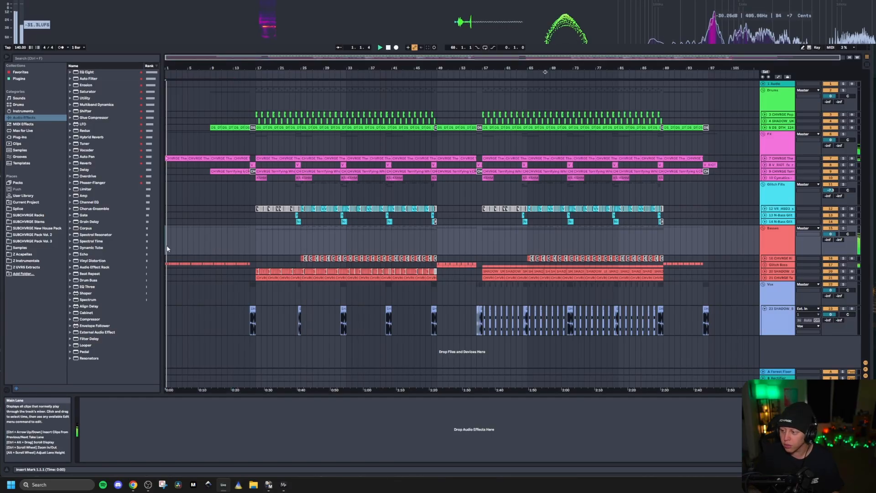
key("space")
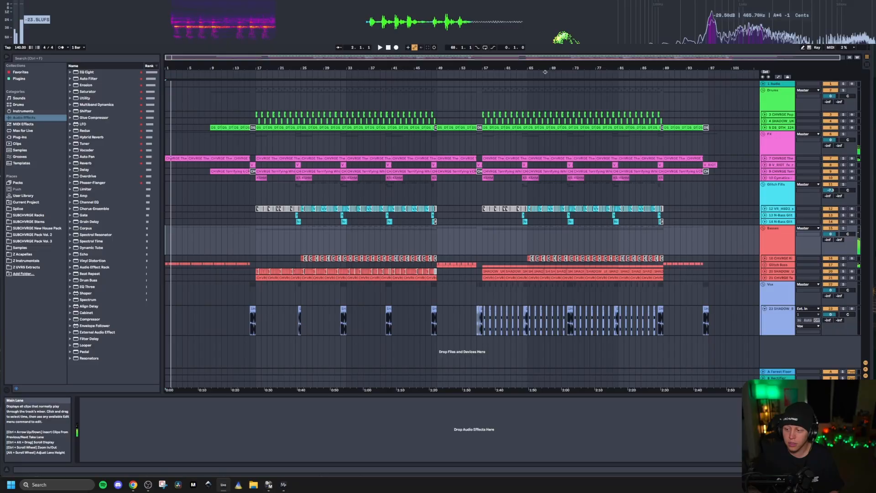
left_click(765, 264)
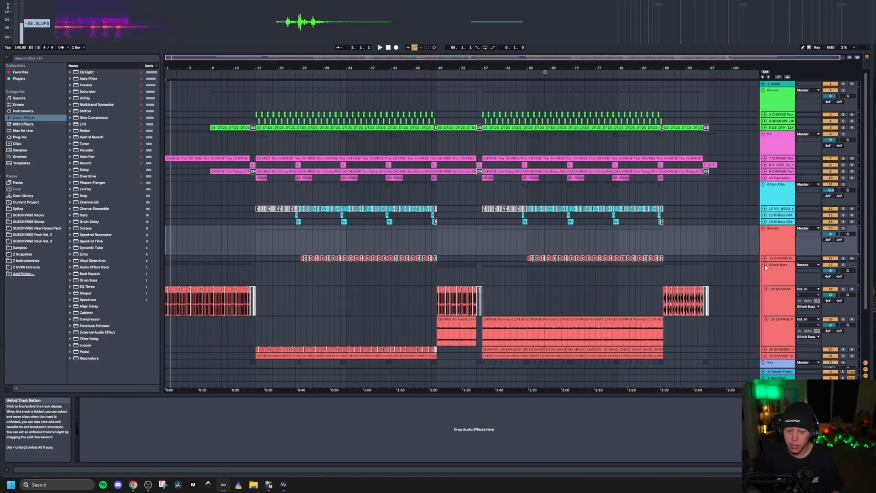
scroll(169, 302, "up", 5)
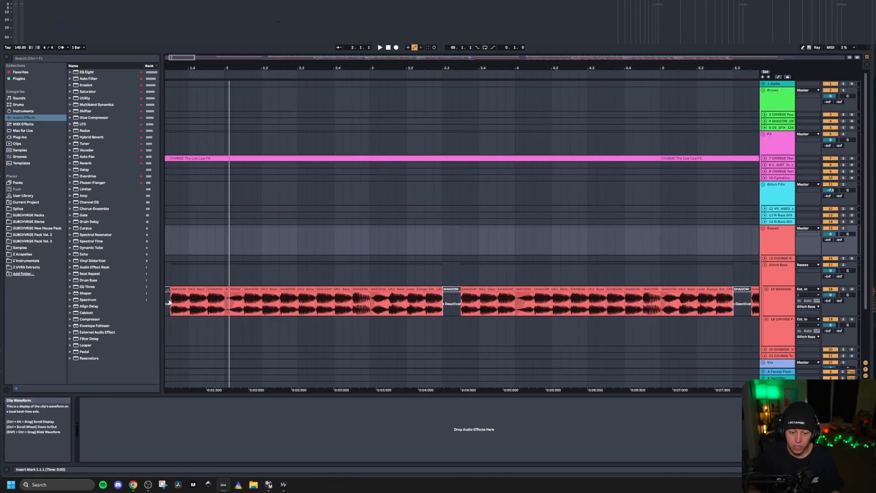
scroll(178, 279, "down", 5)
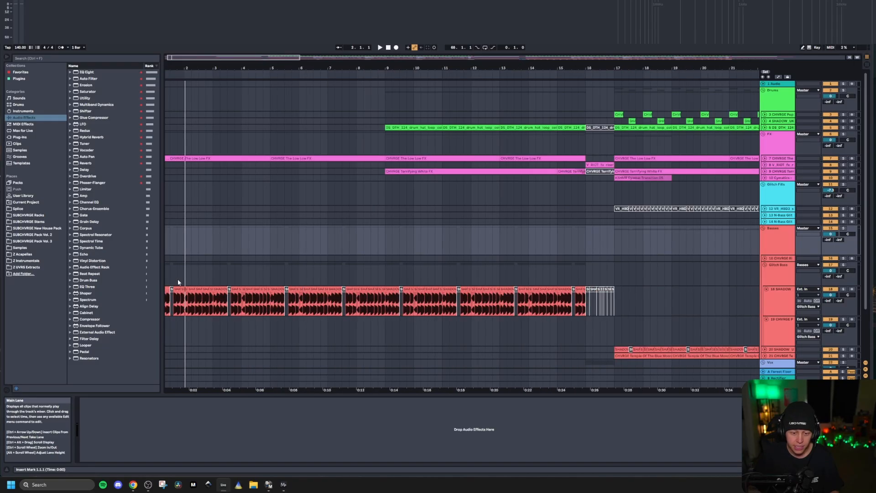
scroll(178, 280, "down", 3)
Play the intro bass section and select the SHADOW bass track and the Glitch Bass group to view their device chains.
left_click(168, 279)
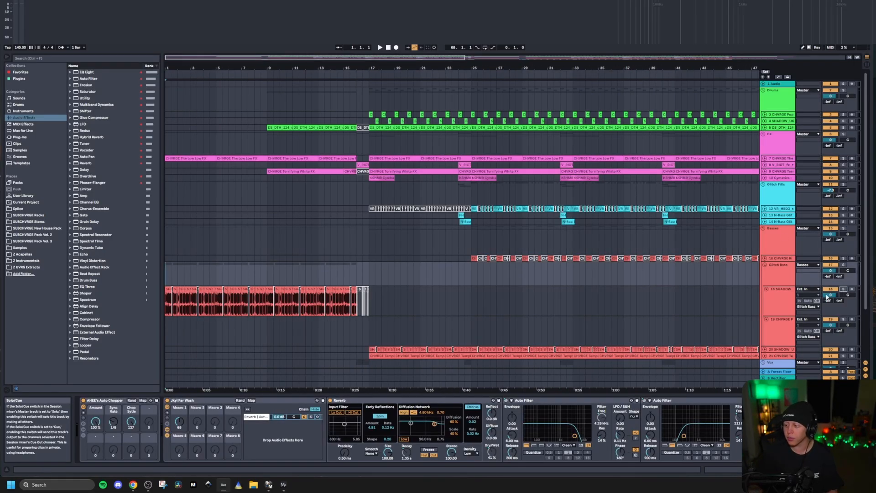
scroll(210, 310, "up", 5)
key("space")
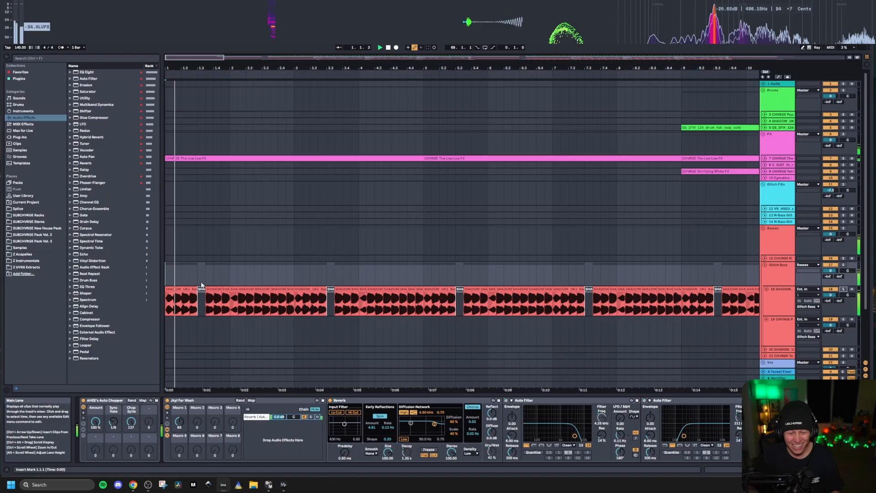
left_click(785, 303)
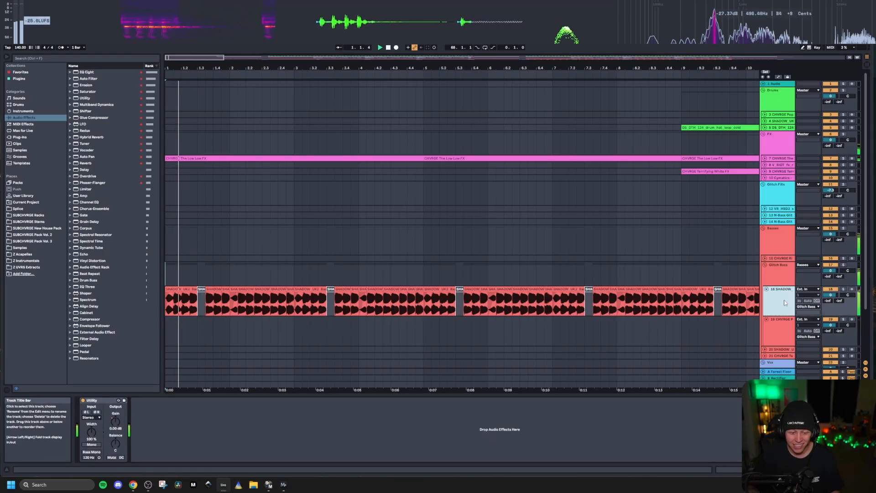
left_click(780, 269)
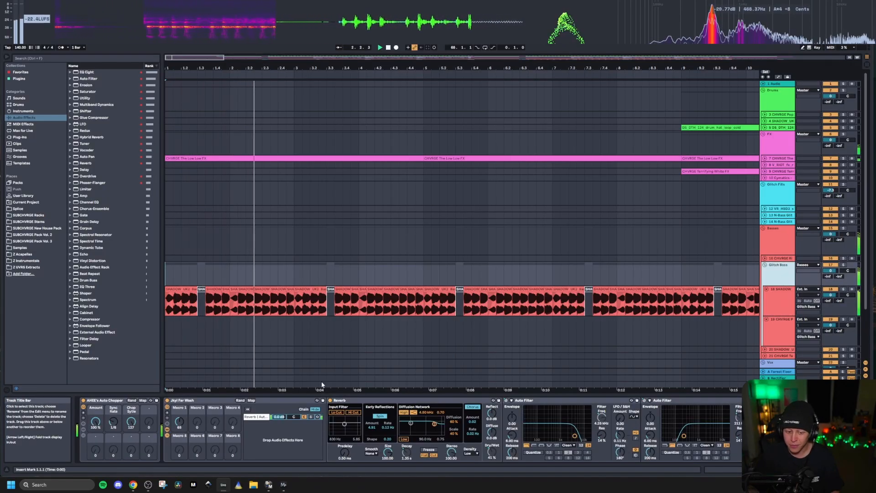
Collapse the devices in the Glitch Bass group's effect chain.
double_click(108, 401)
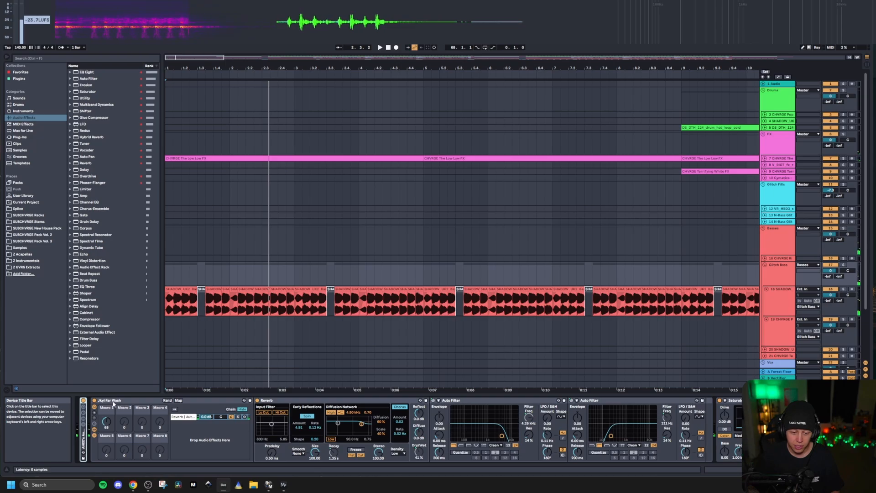
double_click(118, 401)
double_click(120, 400)
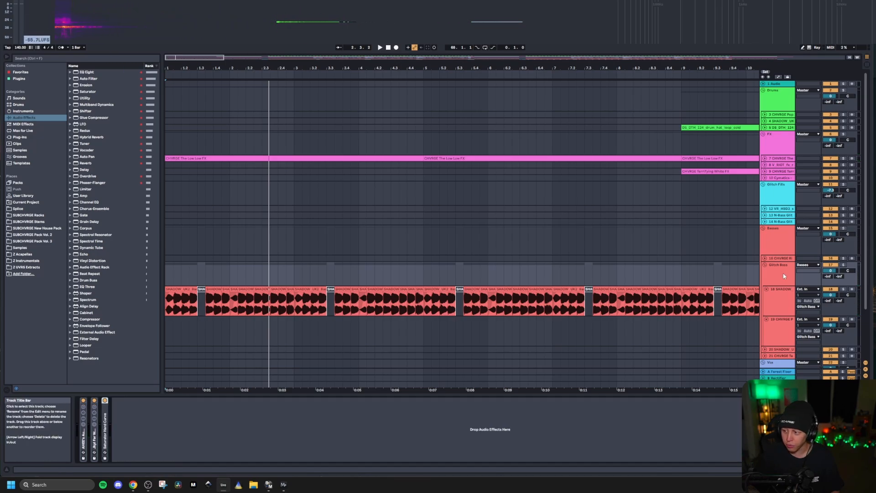
scroll(362, 306, "down", 5)
scroll(416, 313, "down", 2)
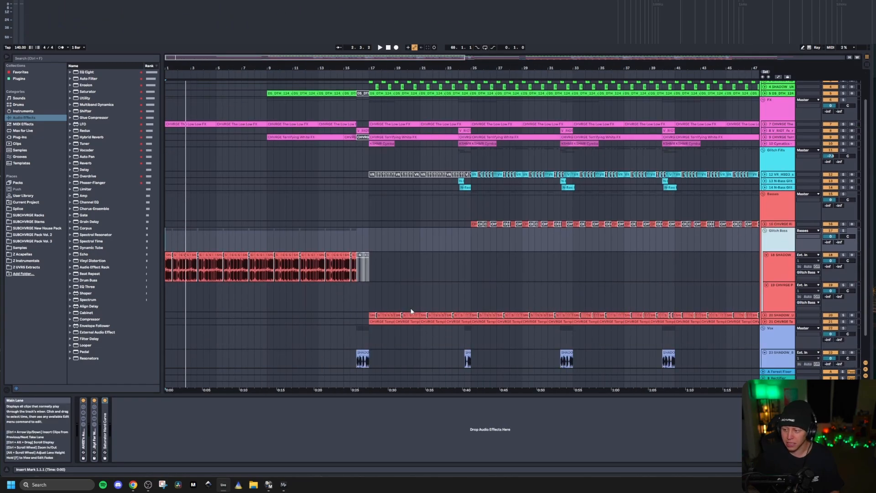
scroll(246, 280, "down", 4)
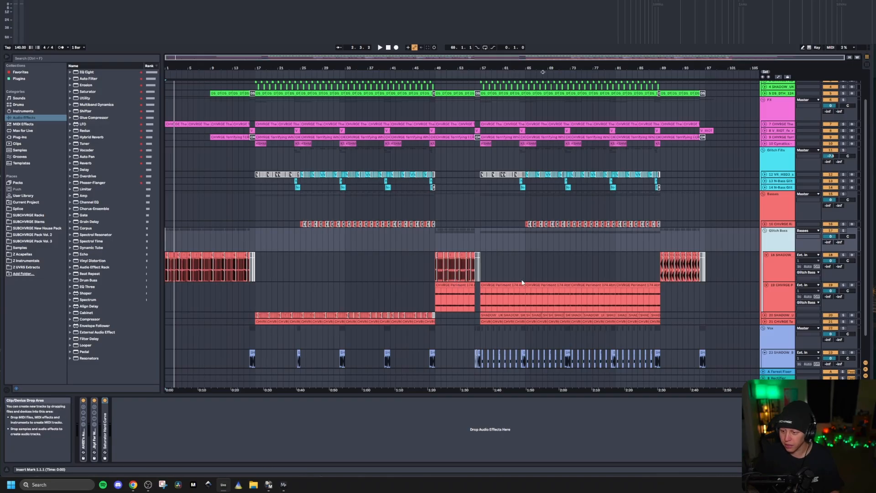
Play from the middle of the arrangement, then select the Glitch Bass group track again.
left_click(569, 286)
key("space")
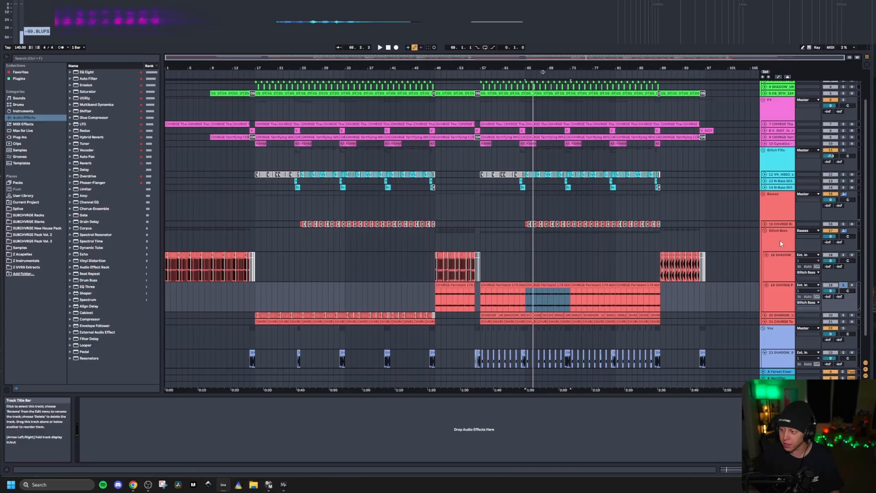
left_click(168, 297)
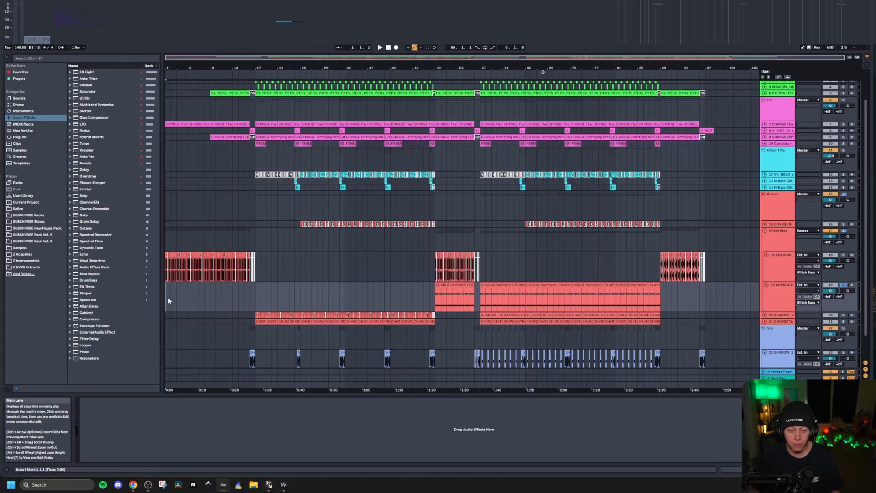
left_click(773, 243)
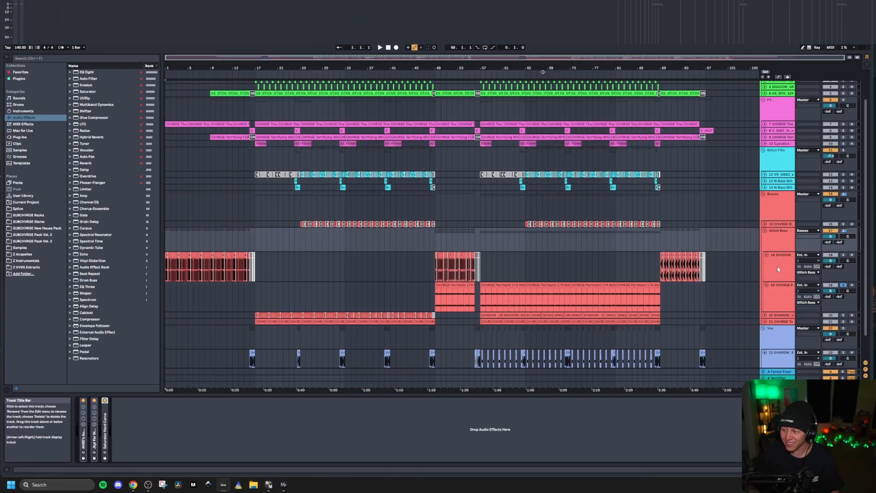
left_click(783, 239)
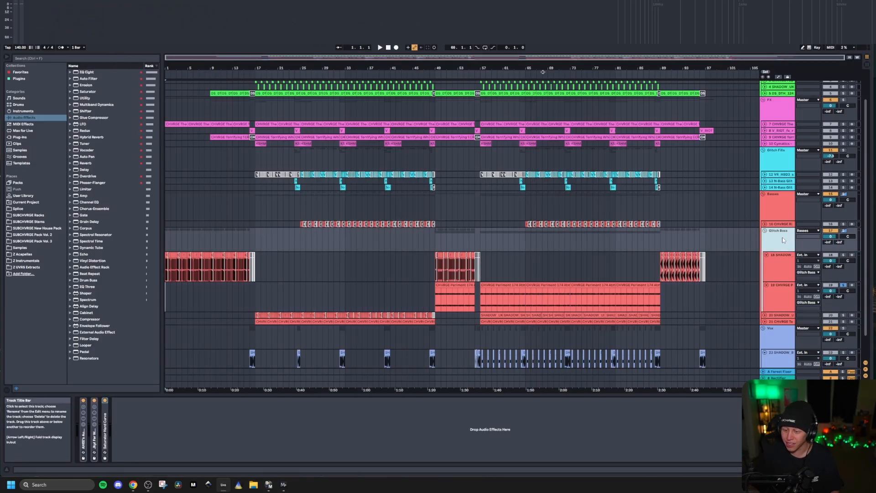
Expand the Glitch Bass chain's devices again and play the SHADOW bass track from the start.
double_click(83, 434)
double_click(167, 428)
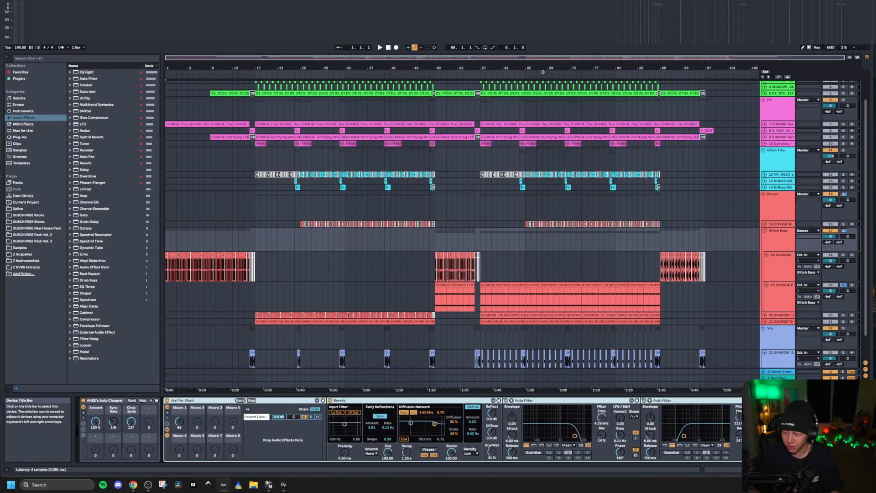
double_click(793, 429)
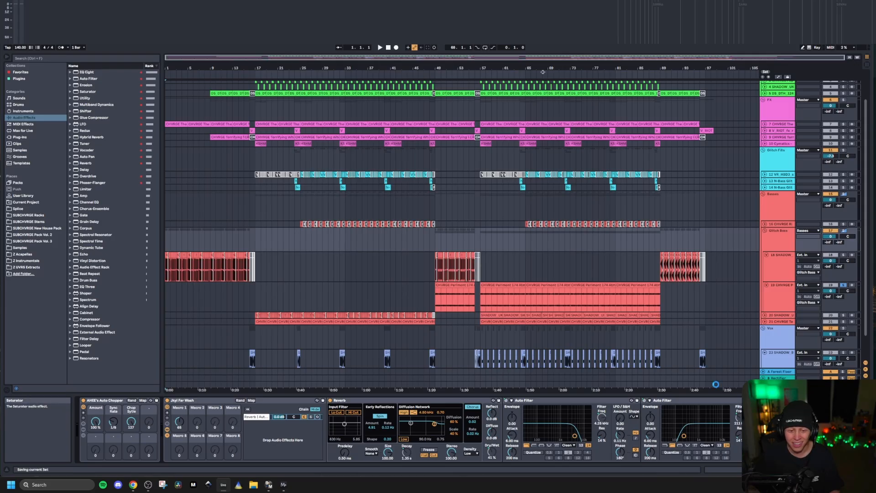
left_click(167, 246)
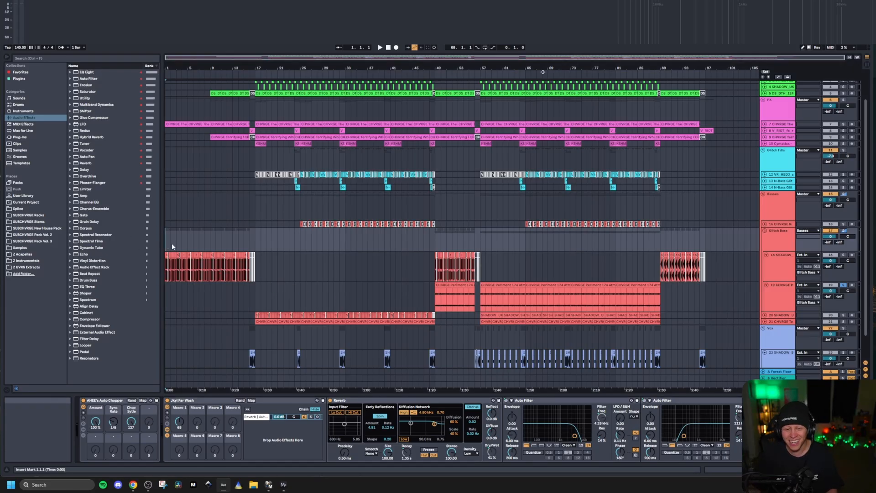
left_click(772, 273)
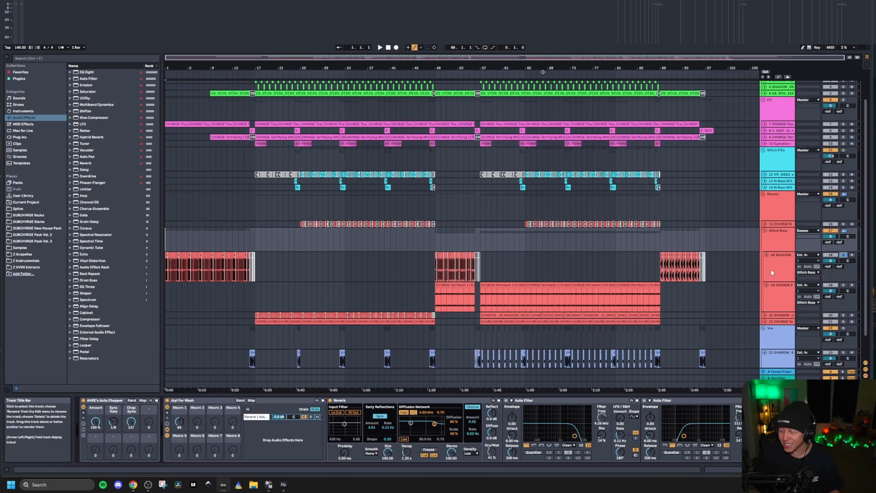
key("space")
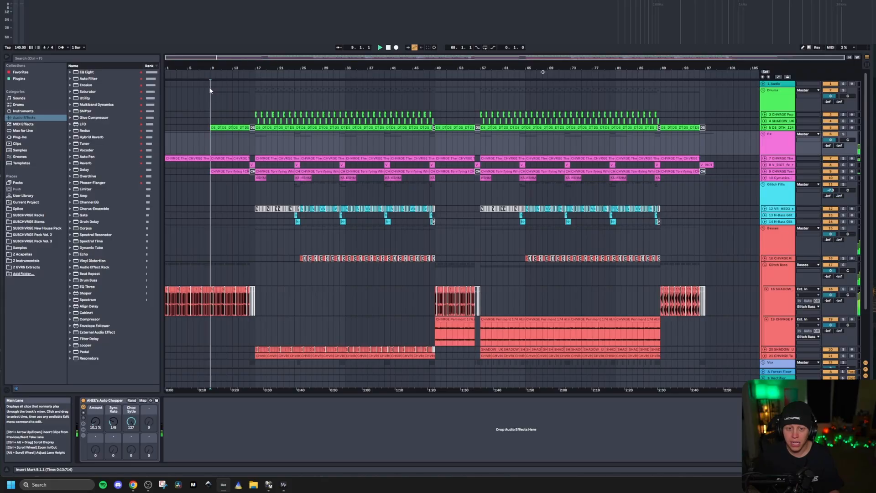
Play the arrangement from the start and from bar 9 to listen to the mix.
left_click(166, 144)
key("space")
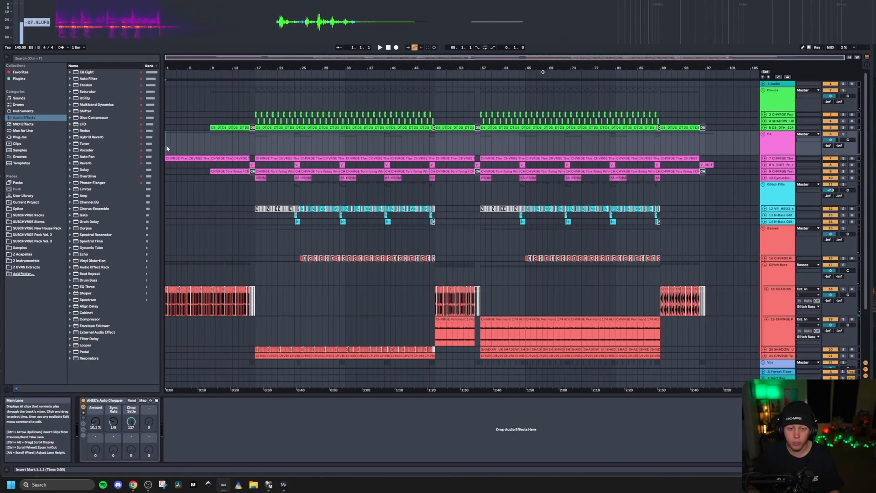
key("space")
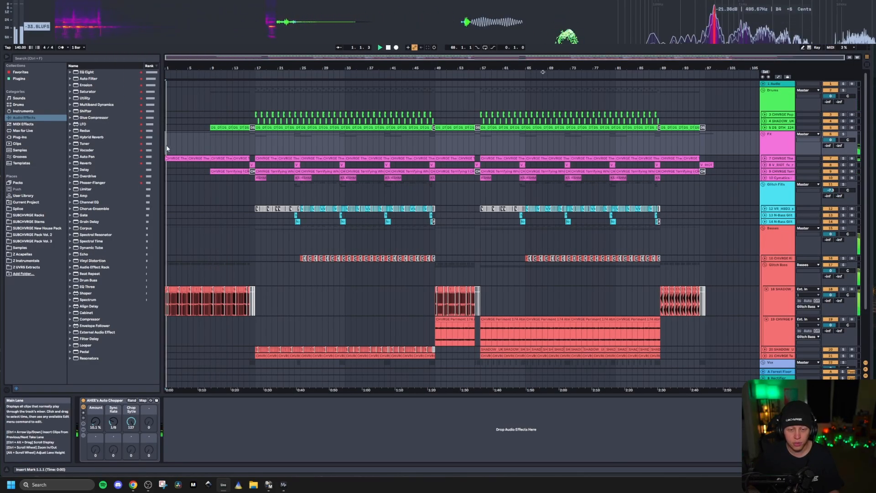
left_click(211, 142)
key("space")
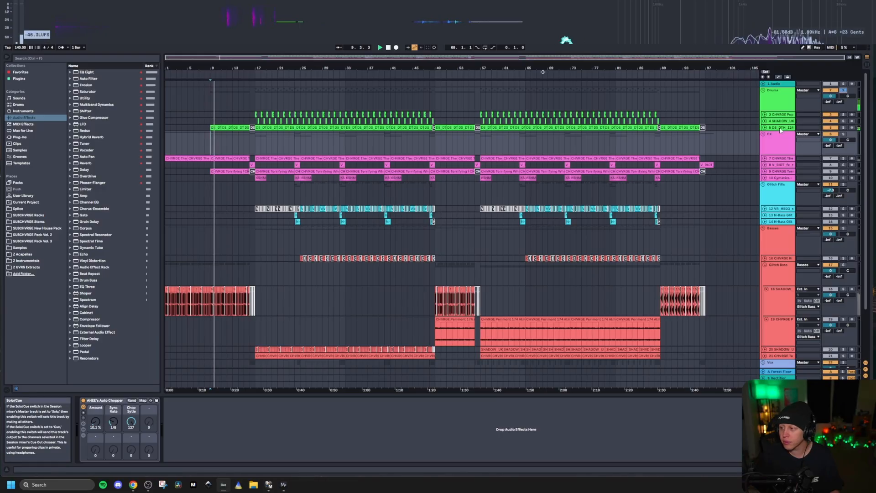
Unfold the drum loop track and inspect its EQ Eight and Auto Chopper devices while playing.
left_click(772, 128)
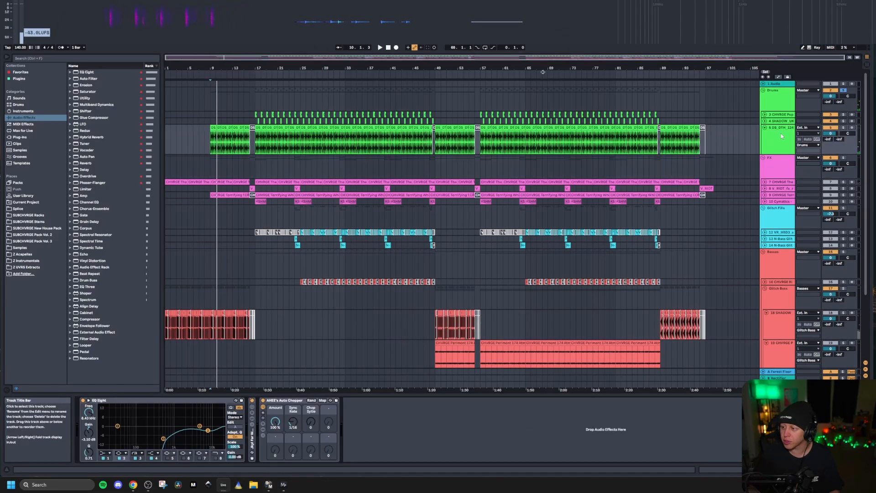
key("space")
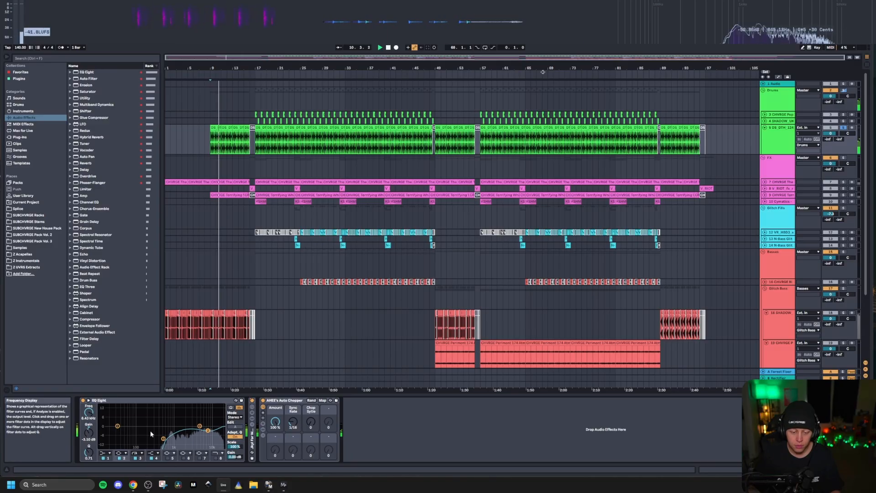
double_click(253, 439)
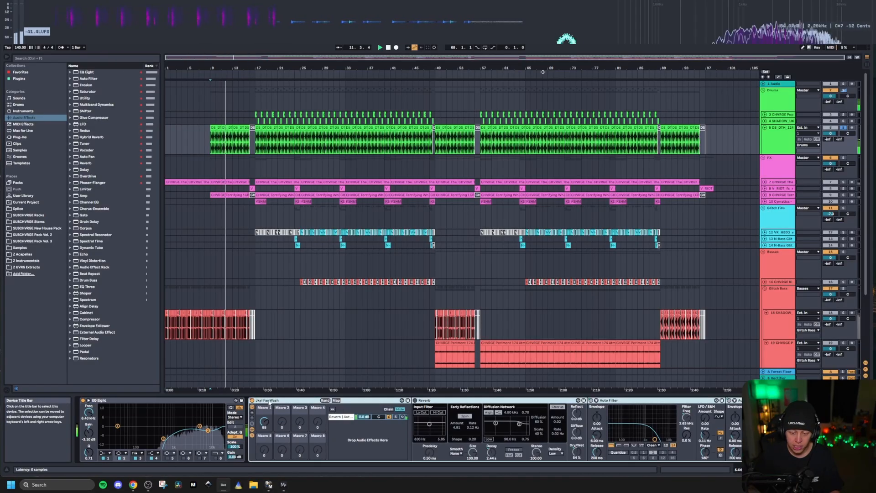
double_click(273, 400)
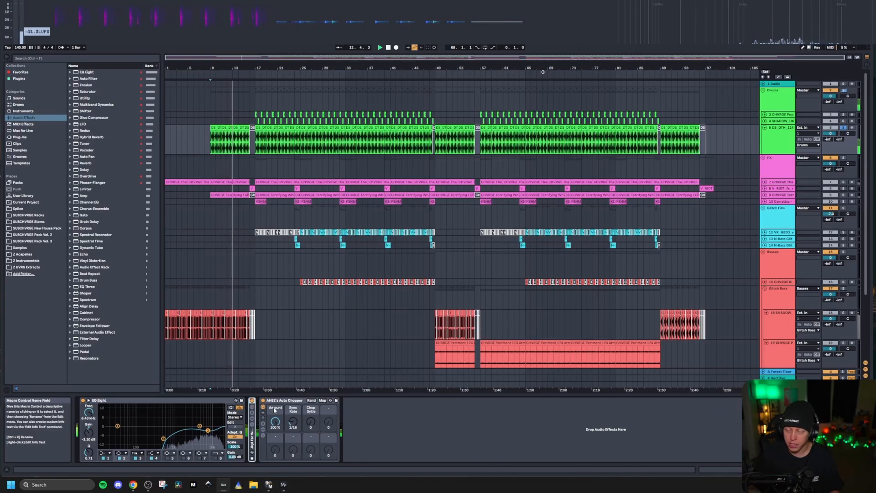
left_click(430, 413)
key("space")
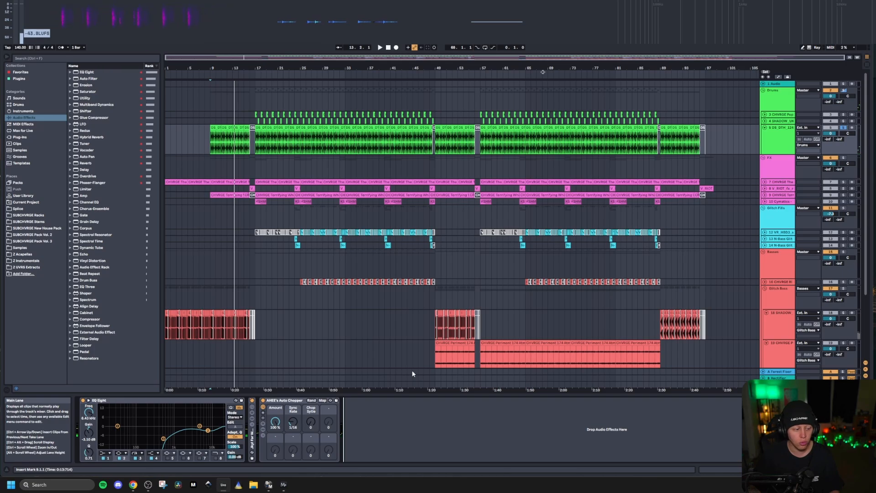
Unfold the FX group to show its individual effect tracks and zoom into the first bars.
scroll(803, 228, "down", 4)
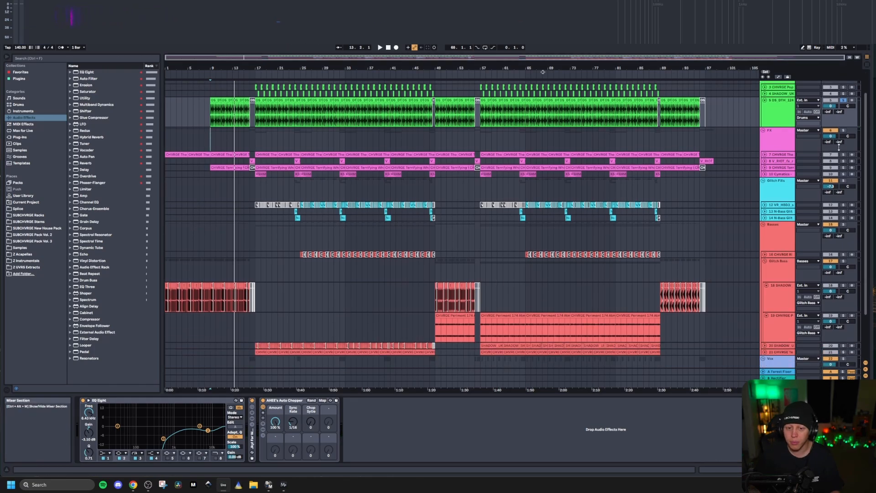
key("space")
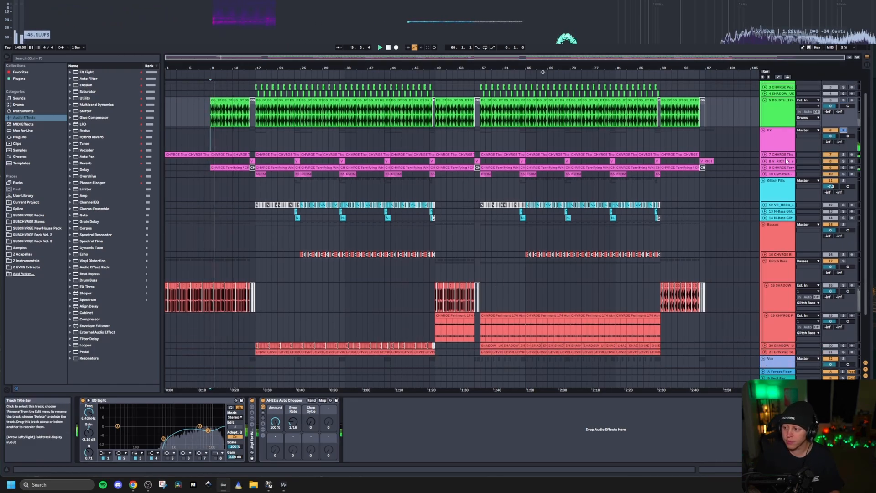
left_click(765, 155)
left_click(765, 155)
scroll(216, 178, "up", 3)
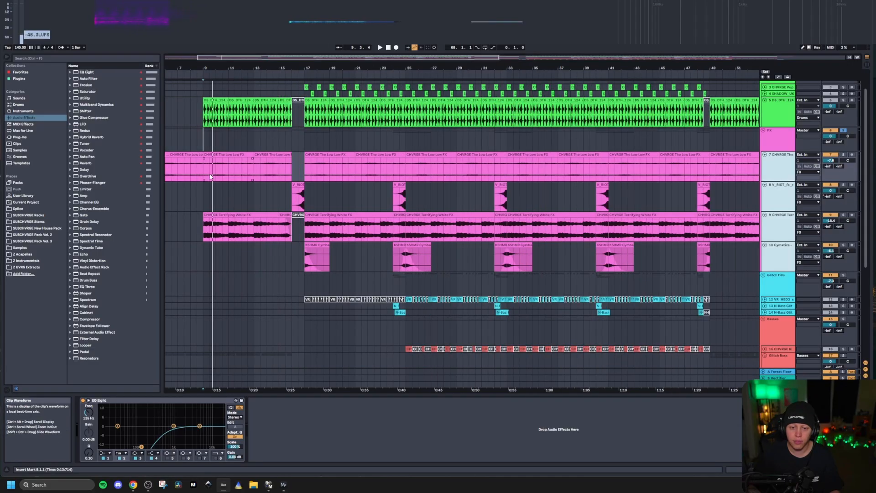
Solo the CHVRGE The Low Low FX track, play it, and select a time range on its clip.
left_click(205, 170)
left_click(843, 155)
key("space")
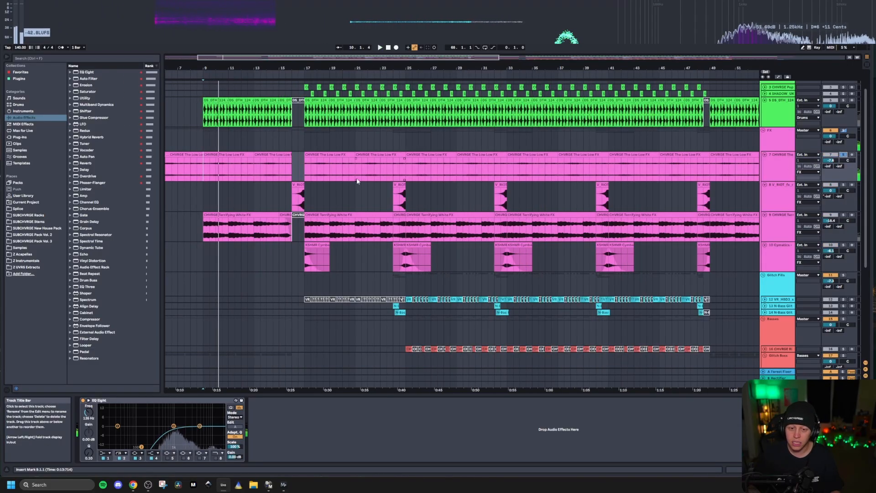
left_click(225, 153)
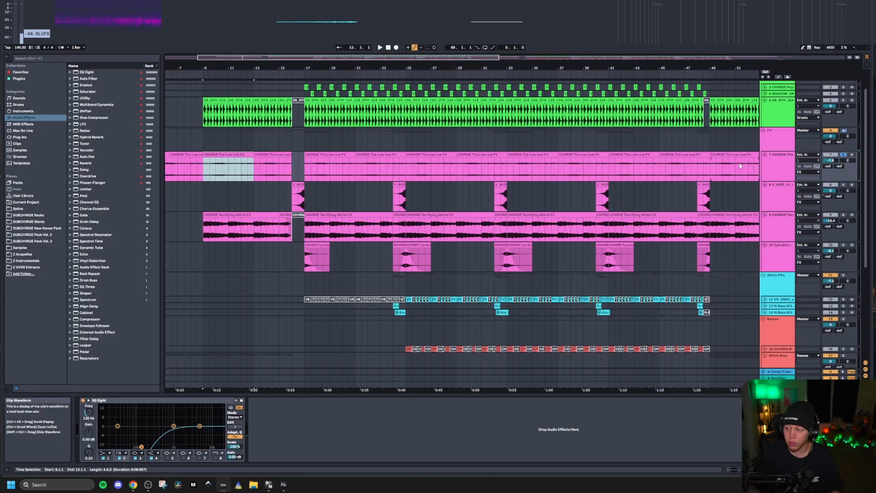
Select the CHVRGE Terrifying White FX track to show its effect chain and play it while toggling its solo.
left_click(783, 232)
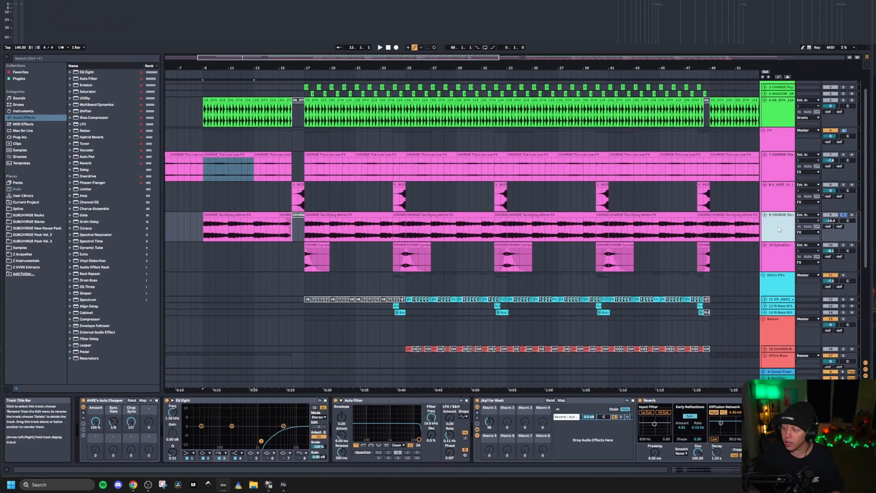
key("space")
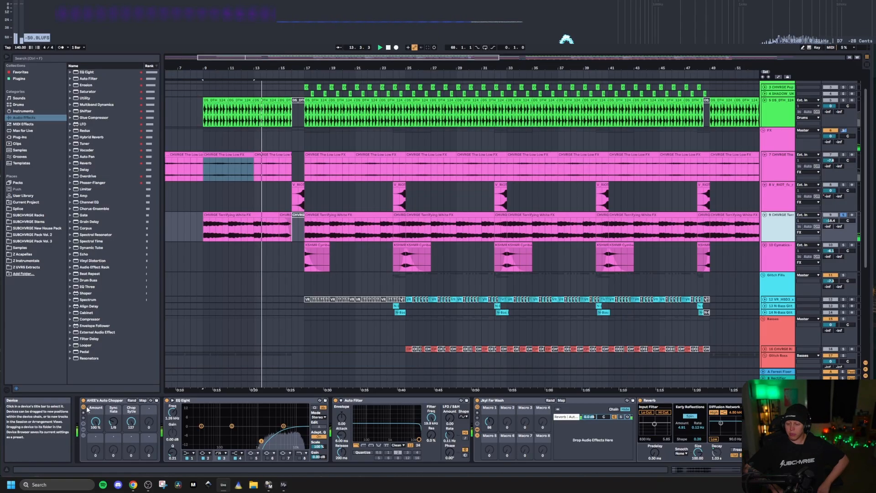
left_click(844, 215)
left_click(845, 216)
key("w")
key("space")
Play the arrangement from bar 17 while switching automation view on and off.
scroll(205, 301, "down", 5)
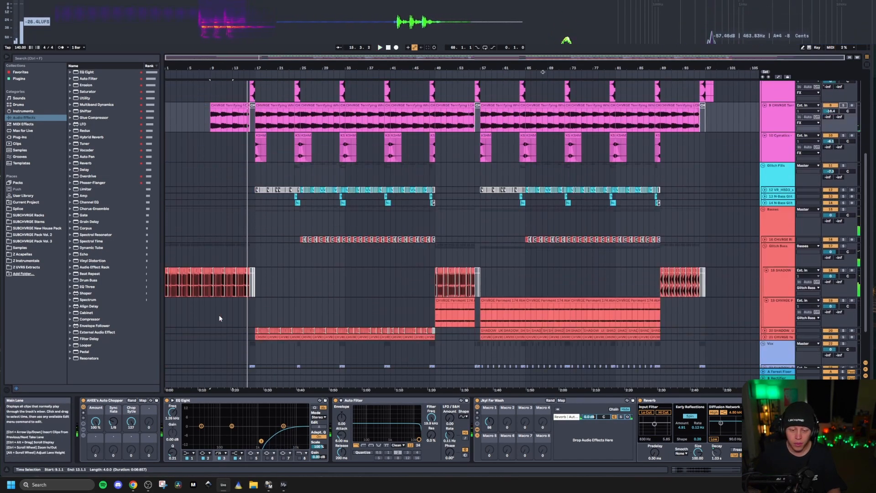
scroll(215, 310, "up", 6)
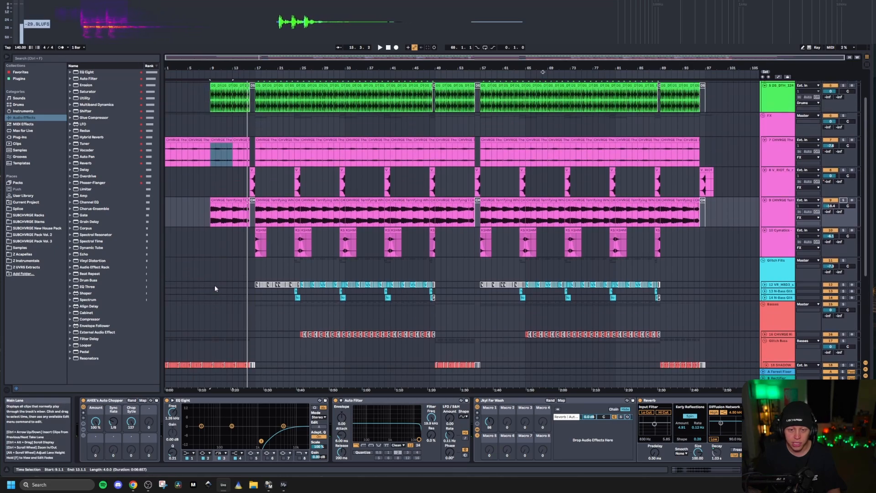
left_click(253, 171)
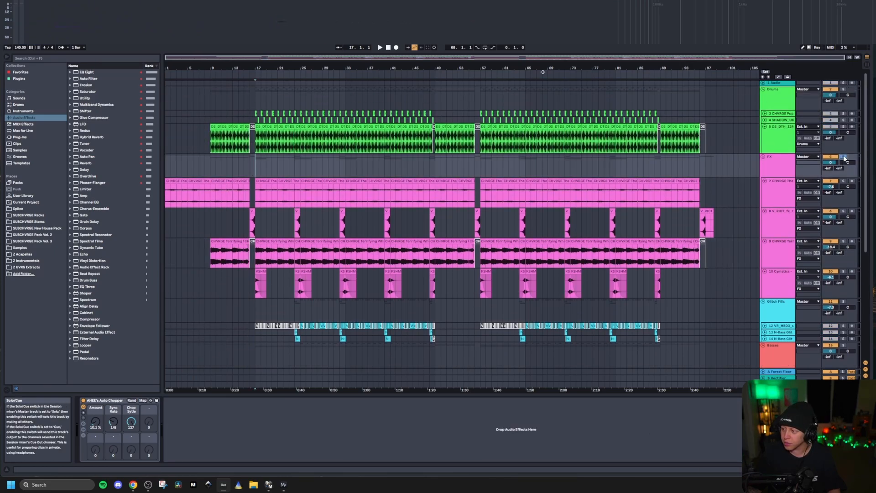
key("space")
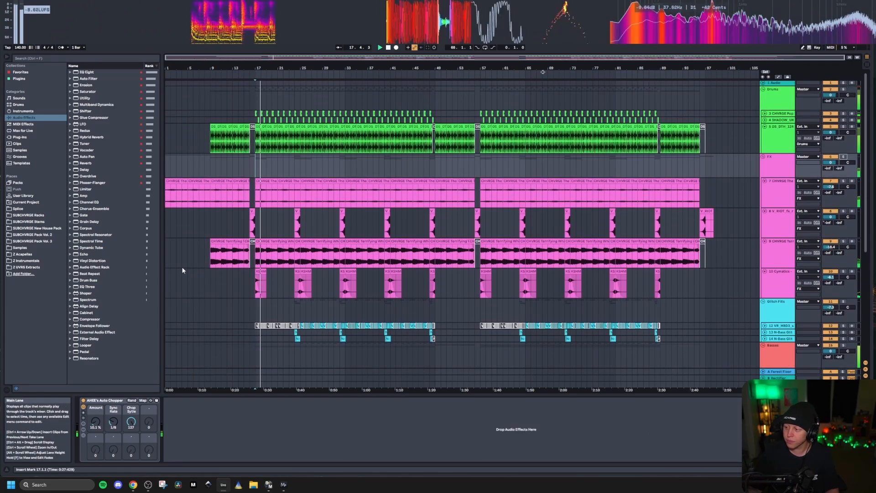
key("a")
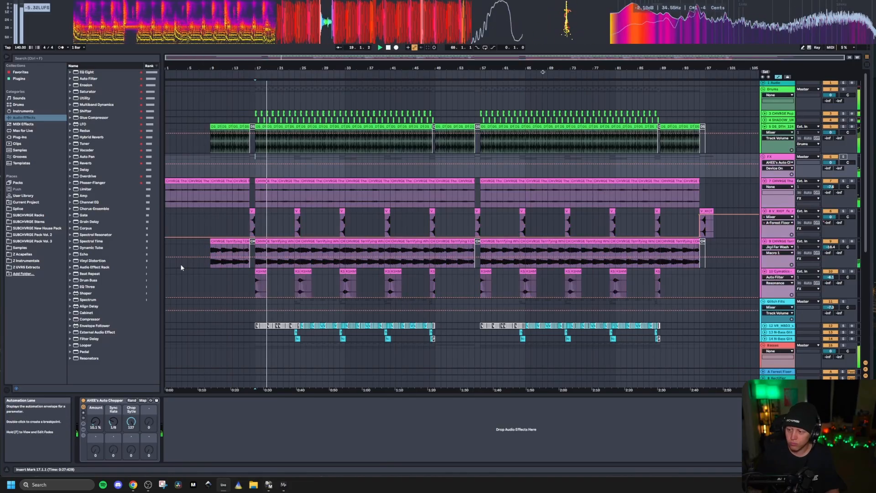
key("a")
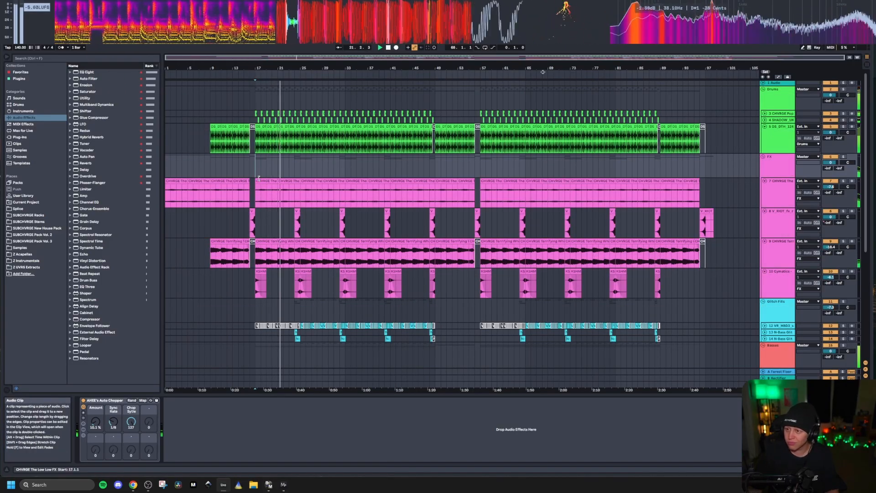
key("space")
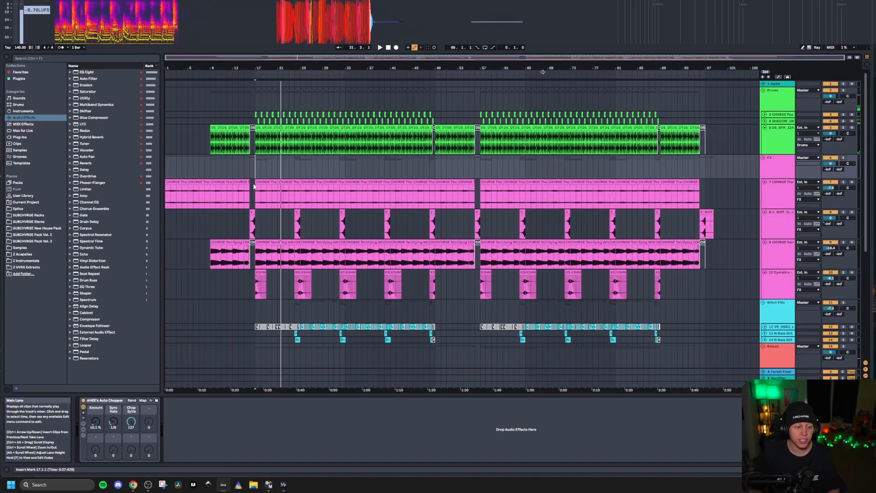
Select a range on the CHVRGE The Low Low FX clip and move the insert marker to bars 21, 44 and 17.
left_click(260, 181)
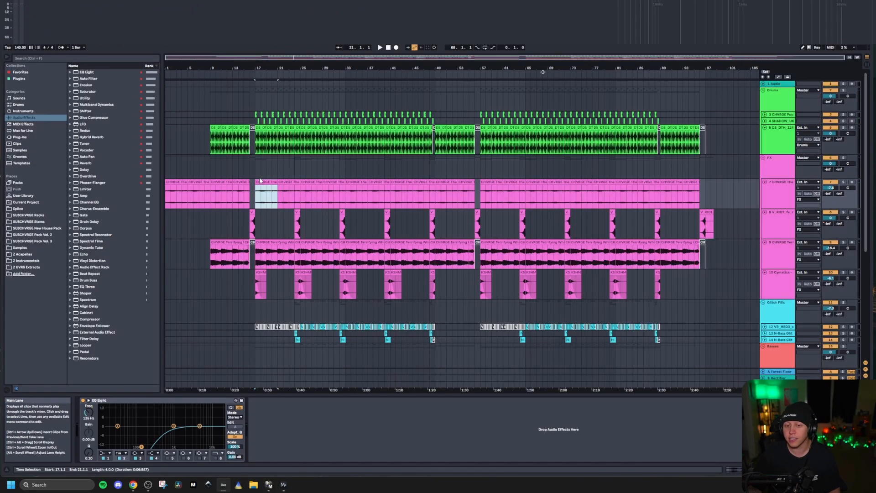
right_click(339, 174)
left_click(315, 174)
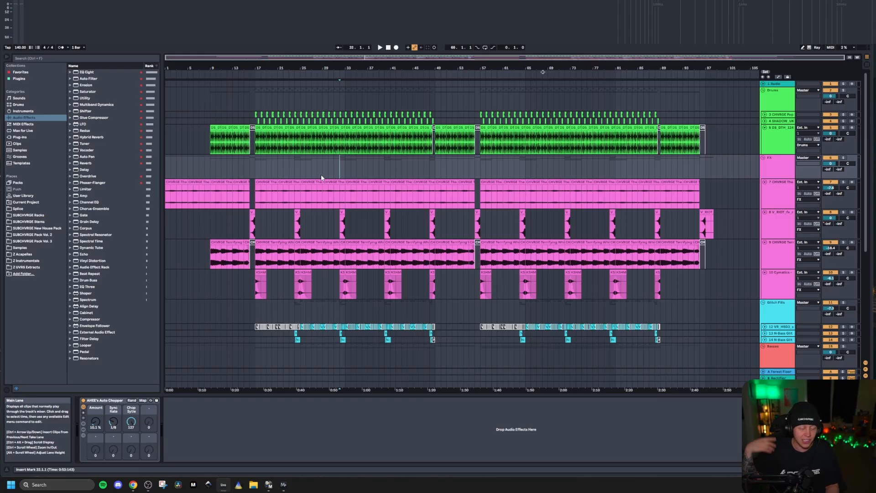
left_click(407, 168)
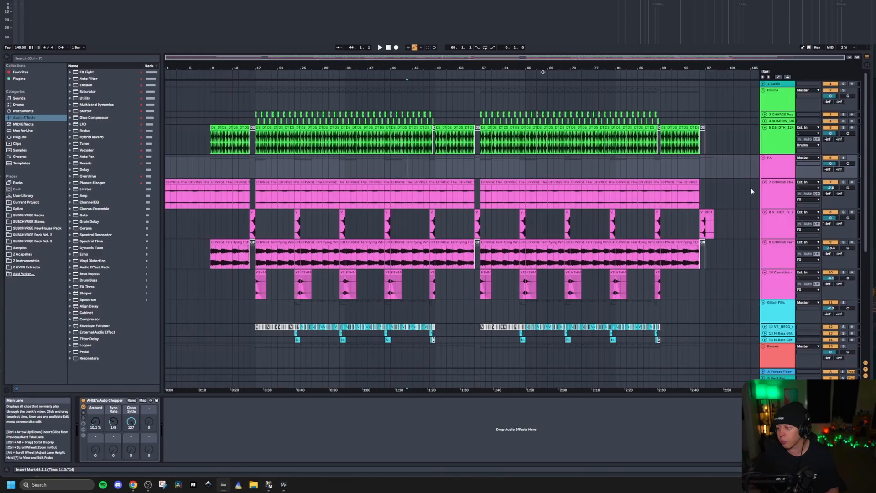
right_click(776, 175)
left_click(725, 199)
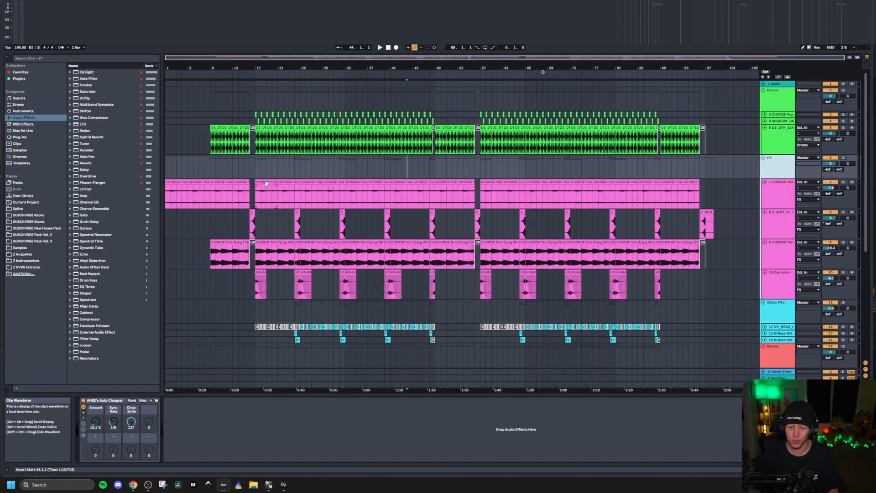
left_click(253, 172)
Scroll to the bass group and unfold the 20 SHADOW and 21 CHVRGE bass tracks, zooming into their clips.
scroll(258, 196, "down", 6)
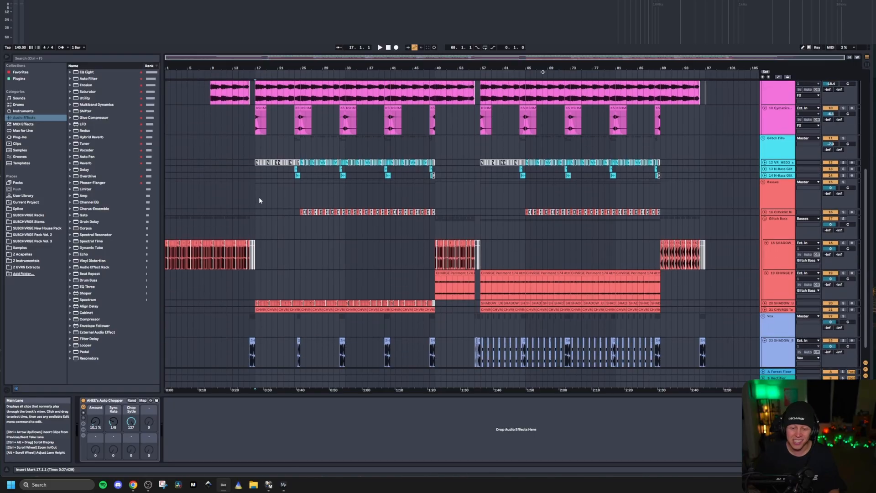
scroll(258, 210, "down", 1)
left_click(782, 289)
key("ctrl+a")
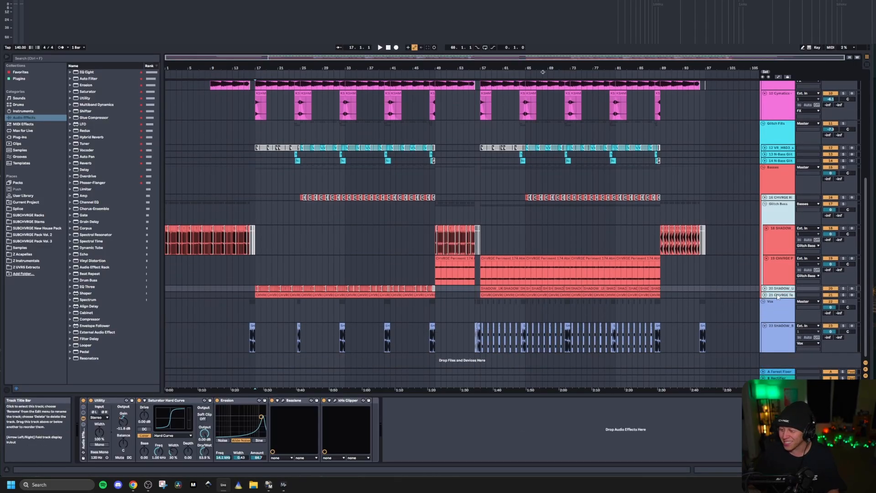
left_click(765, 289)
scroll(253, 326, "up", 3)
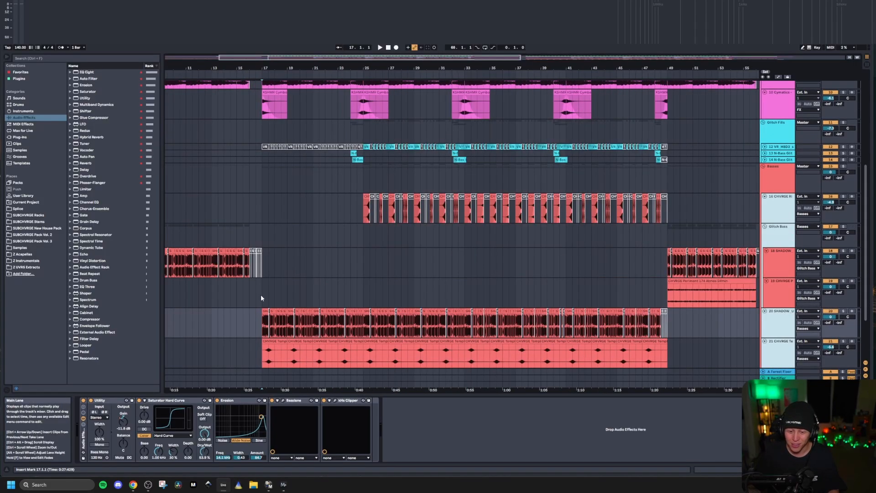
Solo the 21 CHVRGE bass track and play it from bar 17.
left_click(261, 297)
left_click(255, 322)
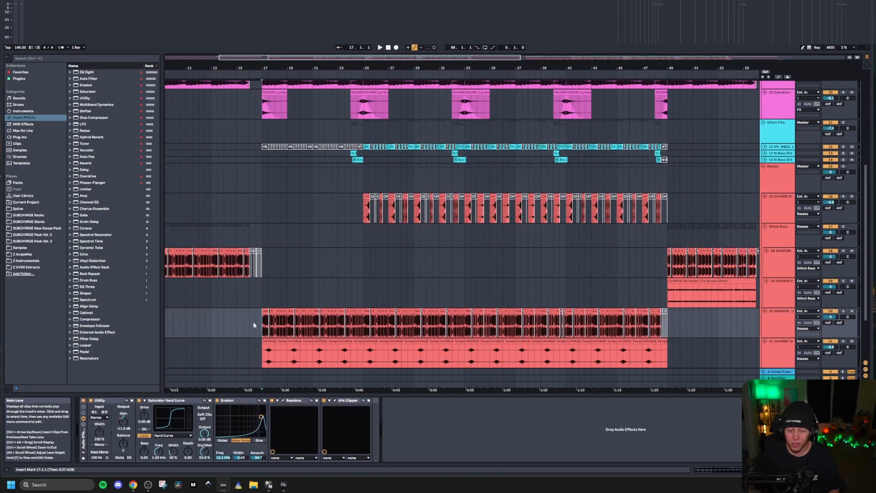
right_click(780, 318)
left_click(770, 319)
scroll(271, 325, "down", 1)
scroll(274, 323, "down", 3)
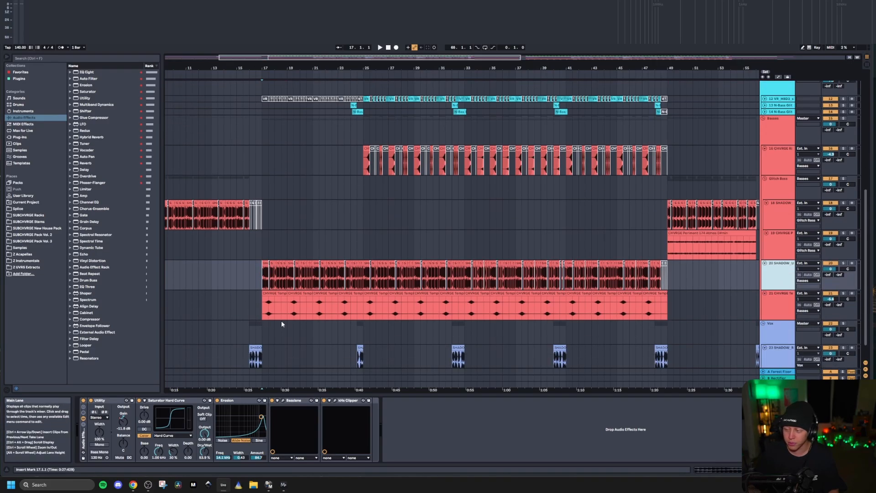
left_click(259, 254)
key("space")
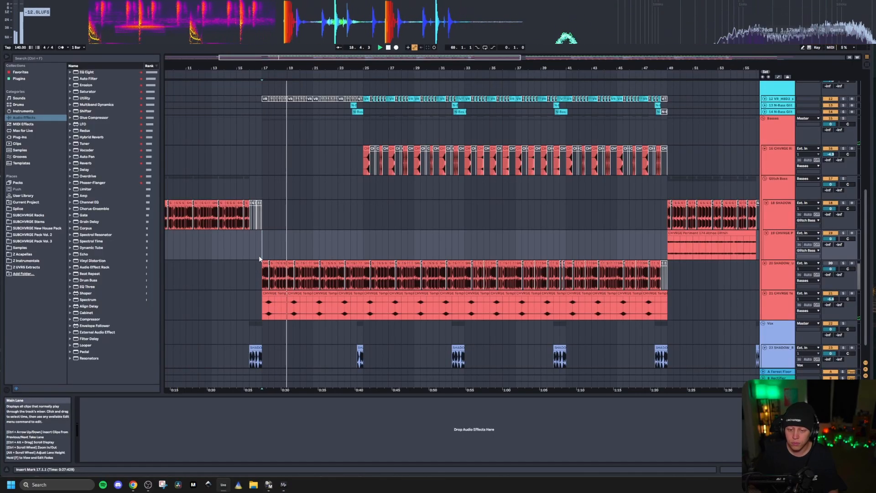
left_click(843, 293)
key("space")
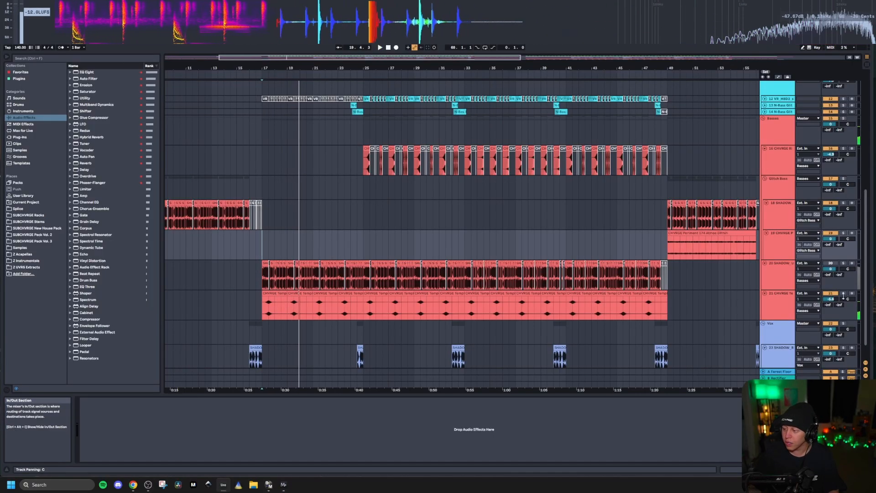
Zoom into the 21 CHVRGE bass clip and play it with its track selected.
left_click(262, 308)
scroll(262, 308, "up", 3)
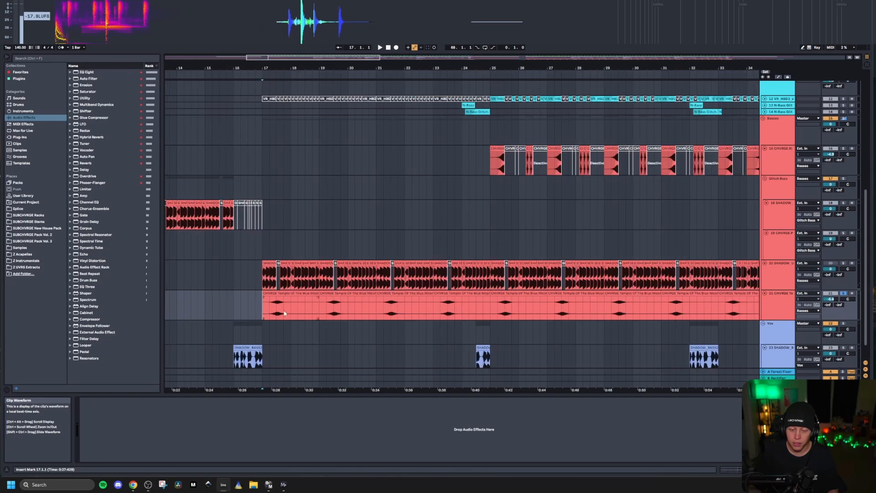
left_click(775, 308)
key("space")
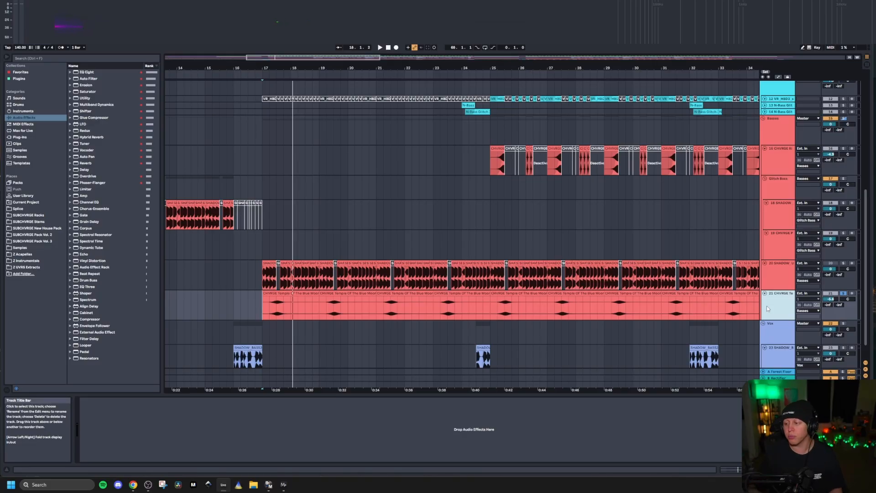
Solo the 20 SHADOW bass track and play it from bar 17 several times.
left_click(784, 266)
left_click(844, 263)
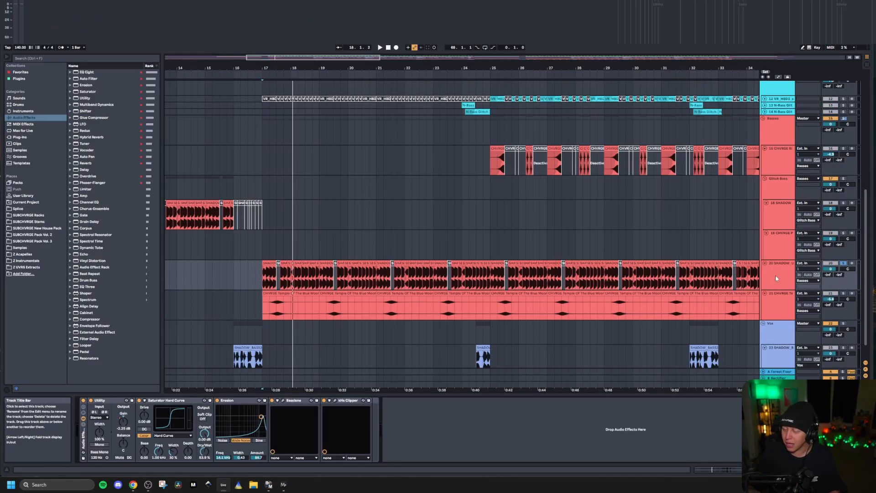
left_click(262, 282)
key("space")
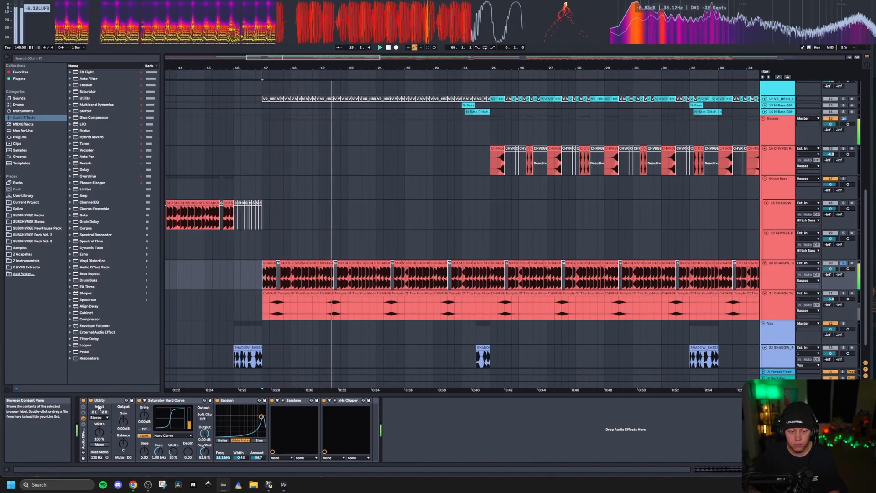
key("space")
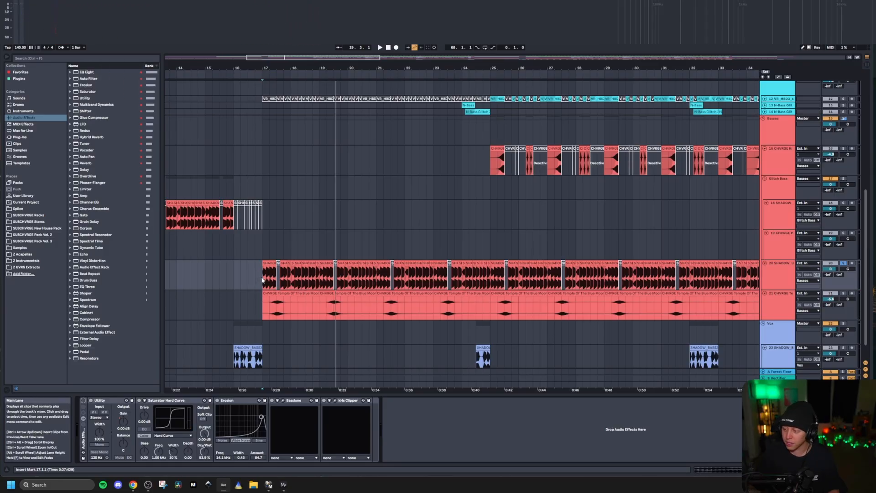
key("space")
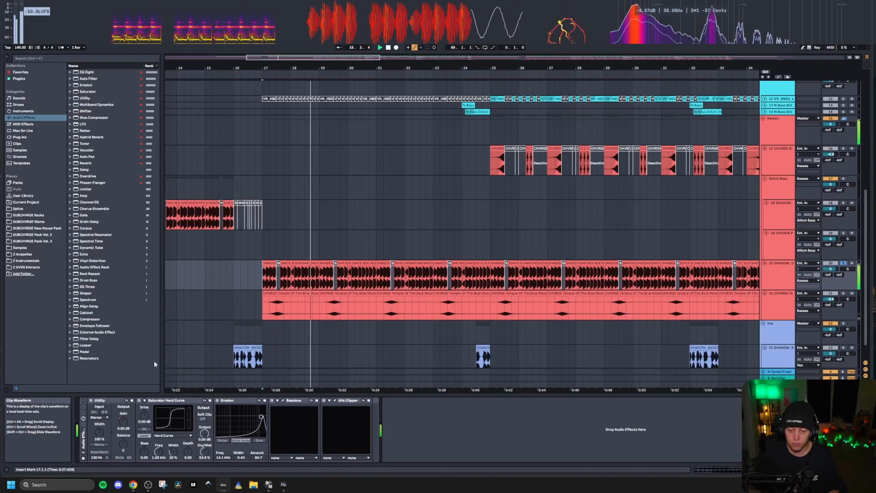
key("space")
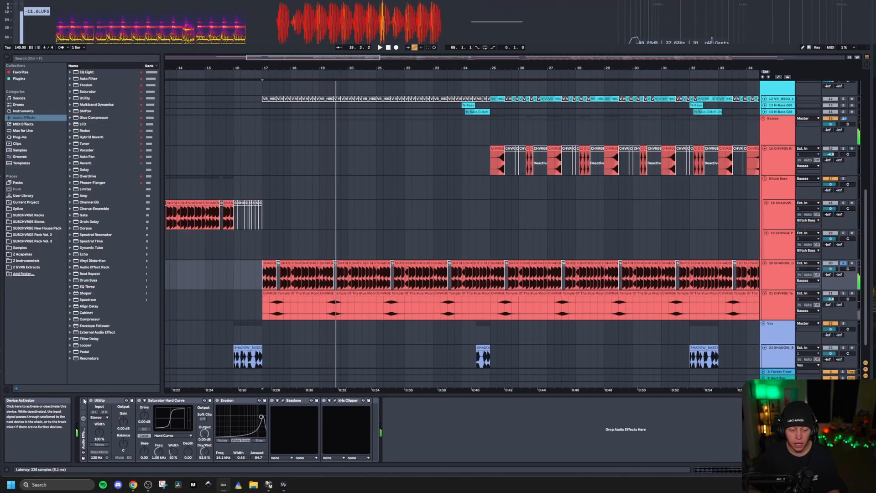
Toggle the Utility device on the 20 SHADOW track and play to compare.
left_click(83, 401)
key("space")
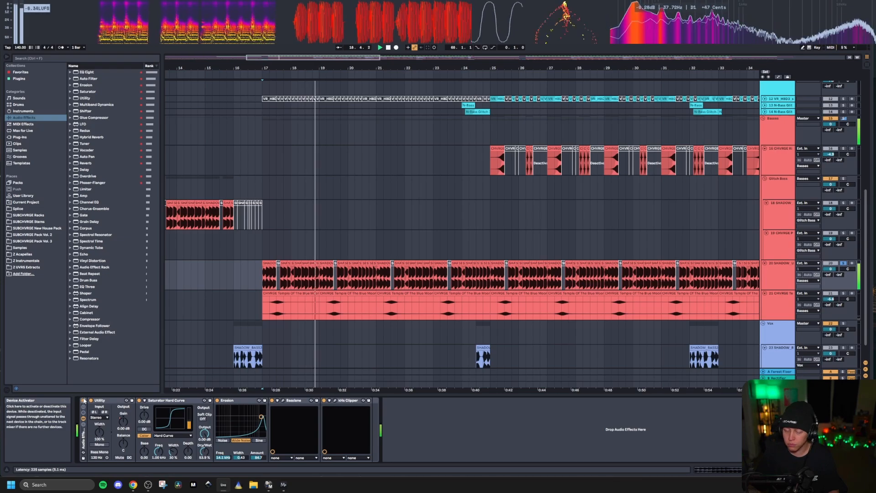
key("space")
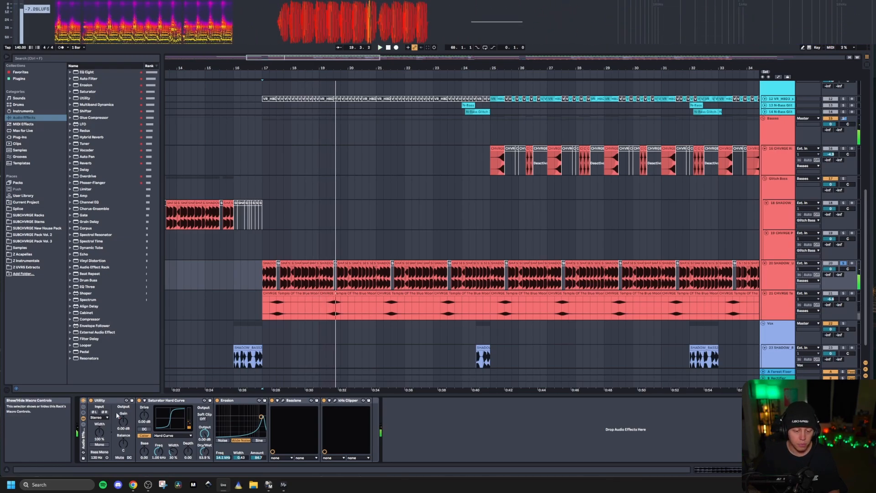
Show the automation lanes and zoom into the start of the 20 SHADOW bass clip.
key("a")
scroll(263, 282, "up", 2)
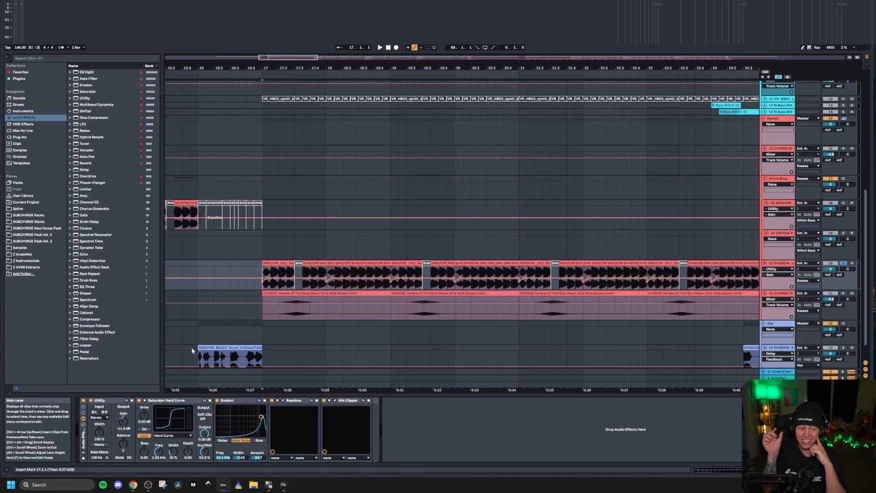
left_click(262, 250)
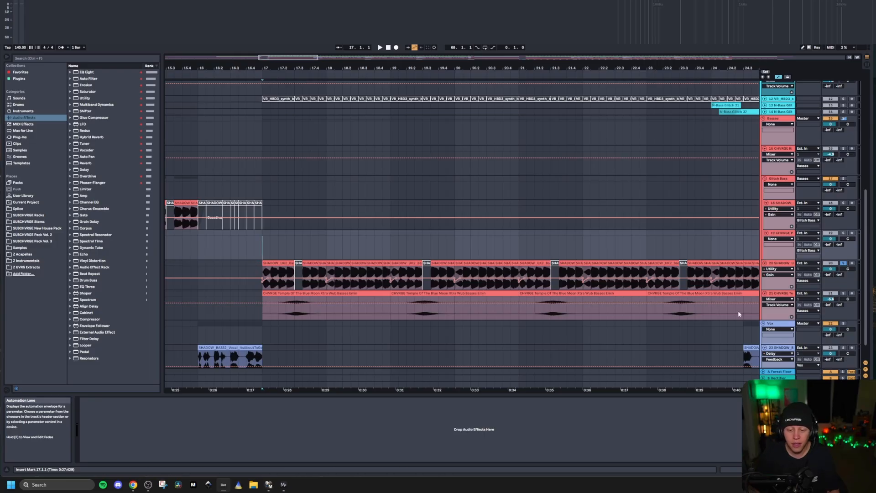
left_click(793, 273)
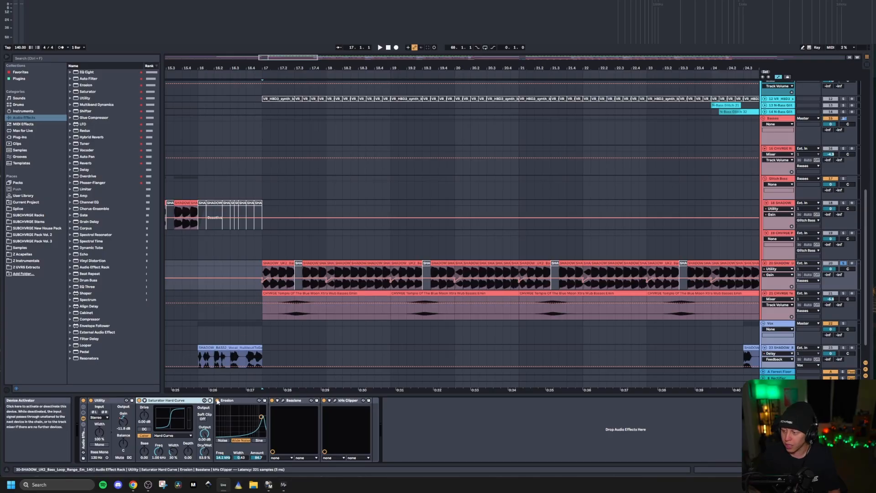
Toggle the Erosion device off and on during playback, and open the Basslane plugin window.
left_click(217, 400)
key("space")
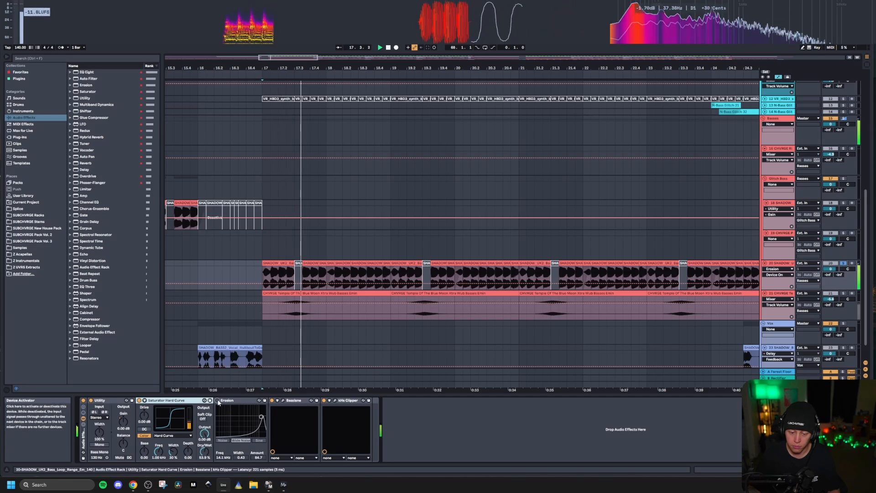
left_click(218, 400)
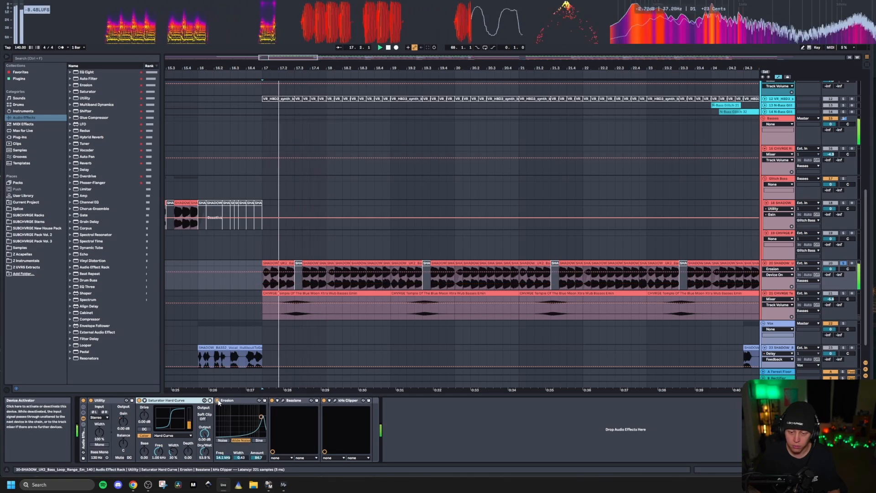
left_click(283, 400)
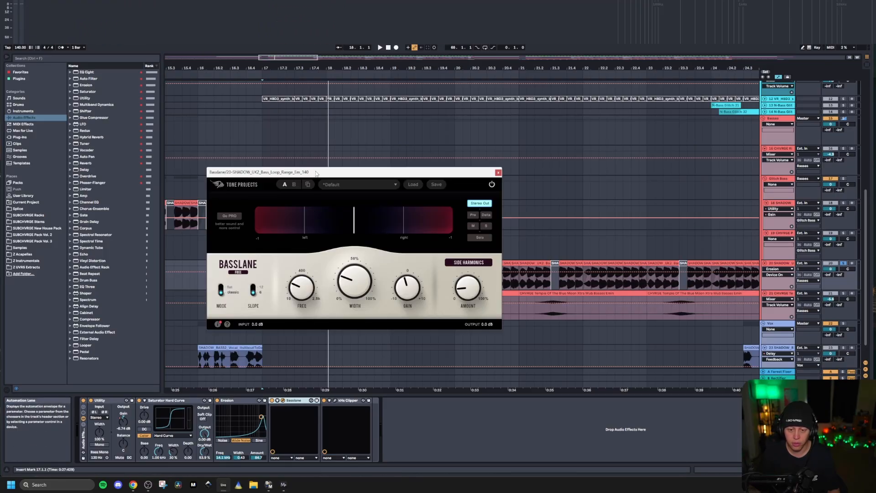
Move the Basslane window aside, then search the browser for span and load the SPAN analyzer onto the 20 SHADOW track.
left_click_drag(316, 174, 296, 179)
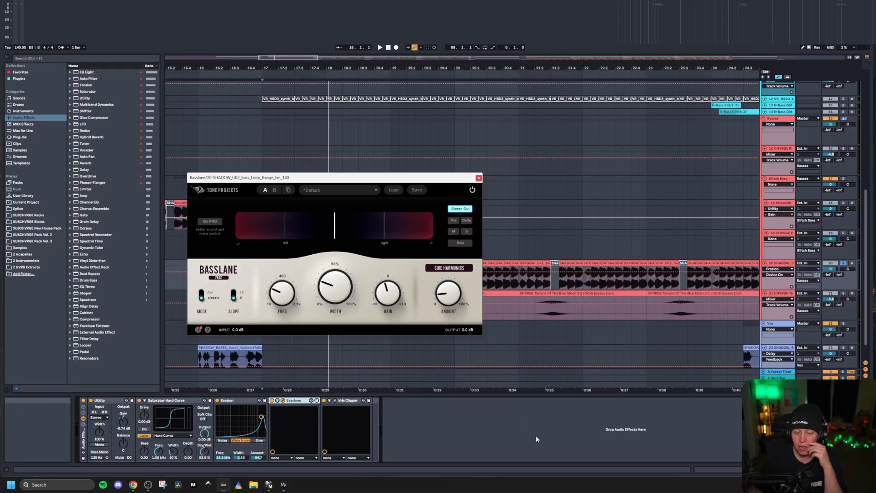
key("ctrl+f")
type("span")
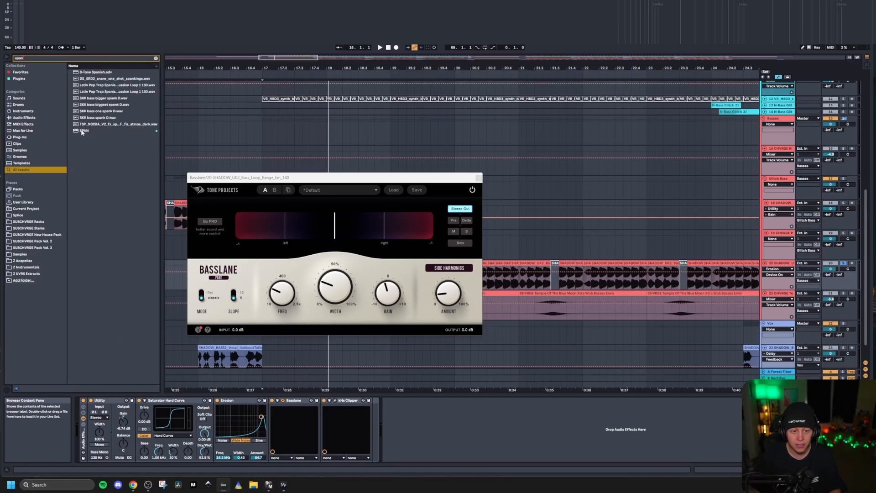
double_click(83, 131)
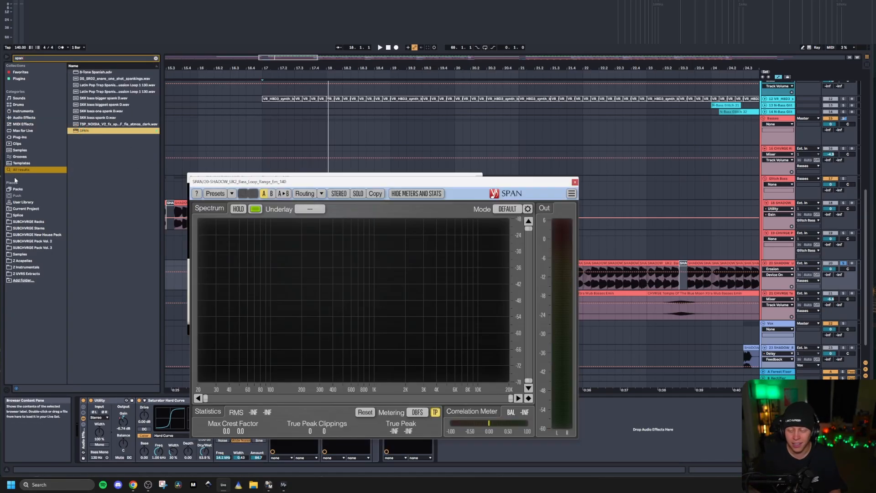
Play the 20 SHADOW bass while analysing its spectrum in SPAN, then close the SPAN window.
key("space")
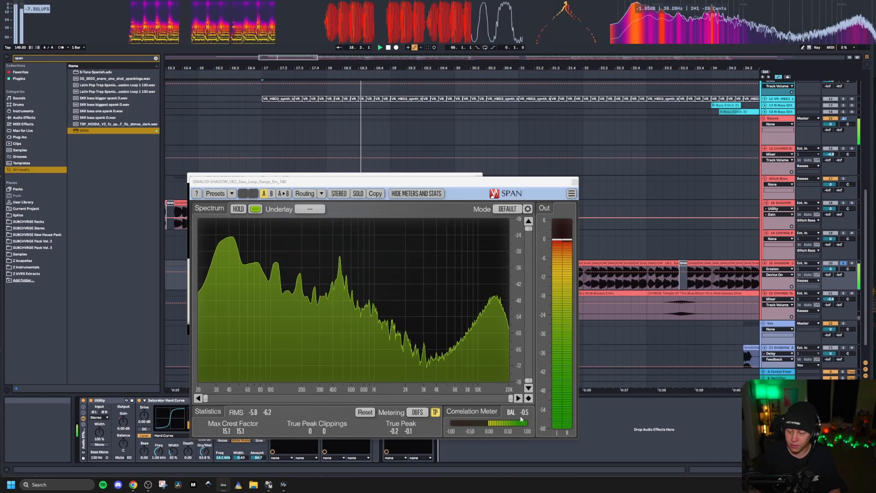
key("space")
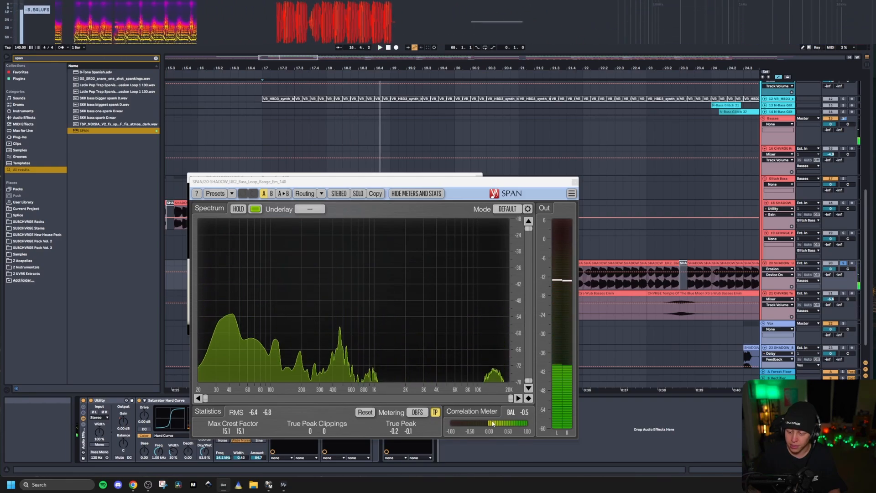
key("space")
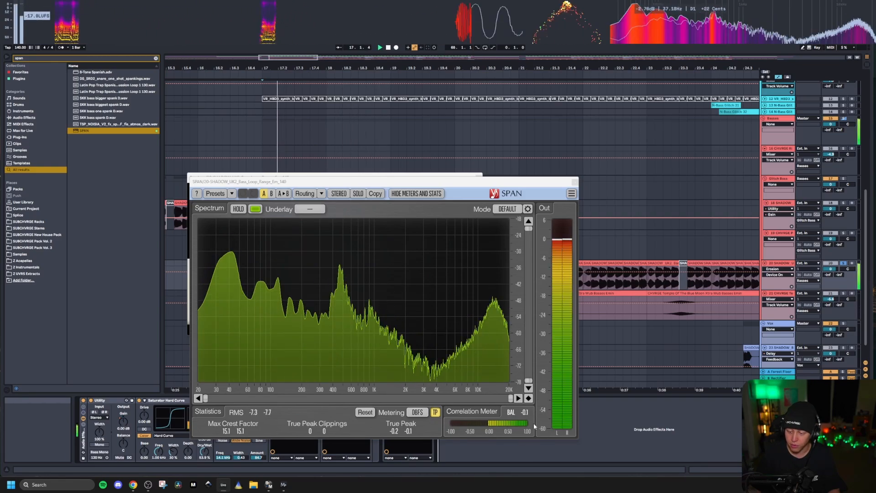
left_click(575, 182)
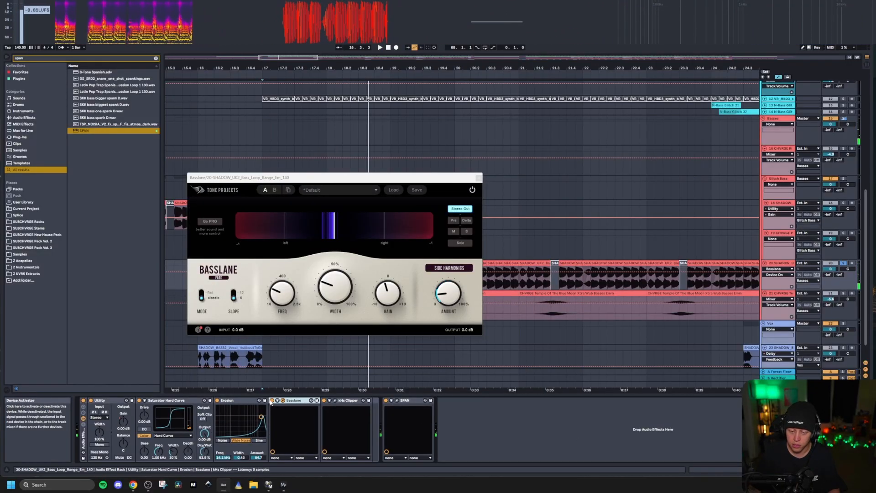
Replay the bass, showing and hiding the SPAN window to compare spectra, then close it and stop playback.
key("space")
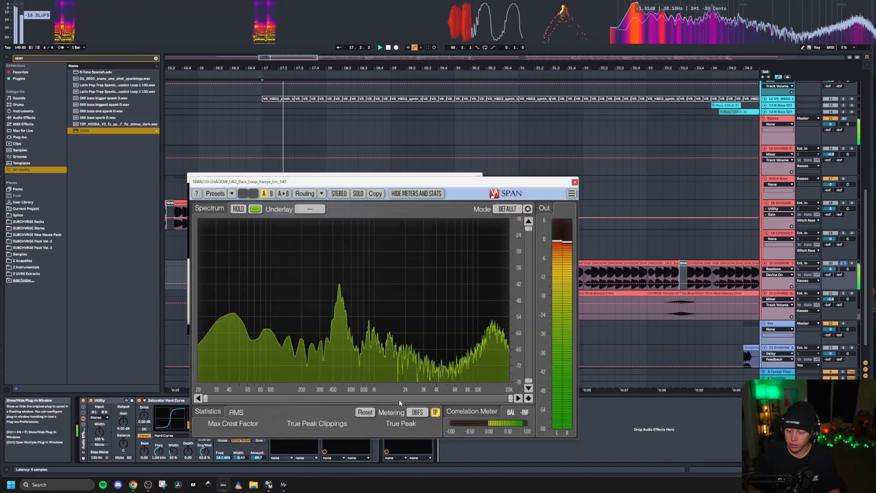
left_click(398, 399)
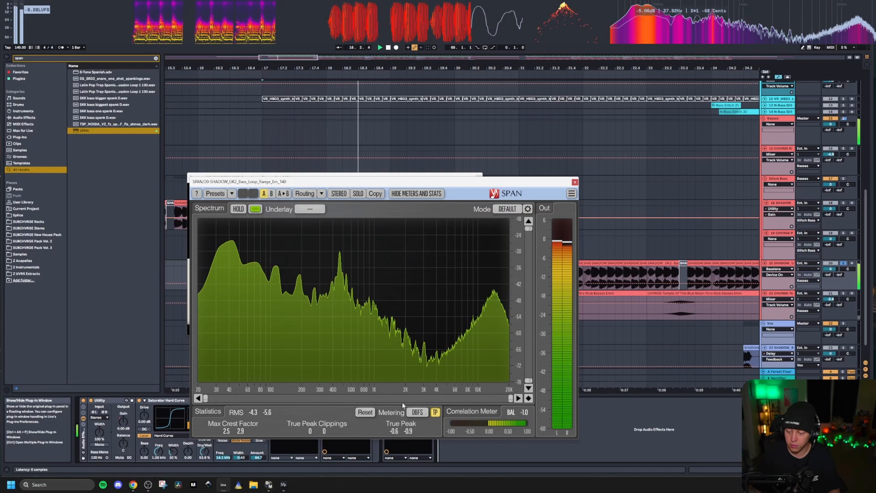
left_click(397, 401)
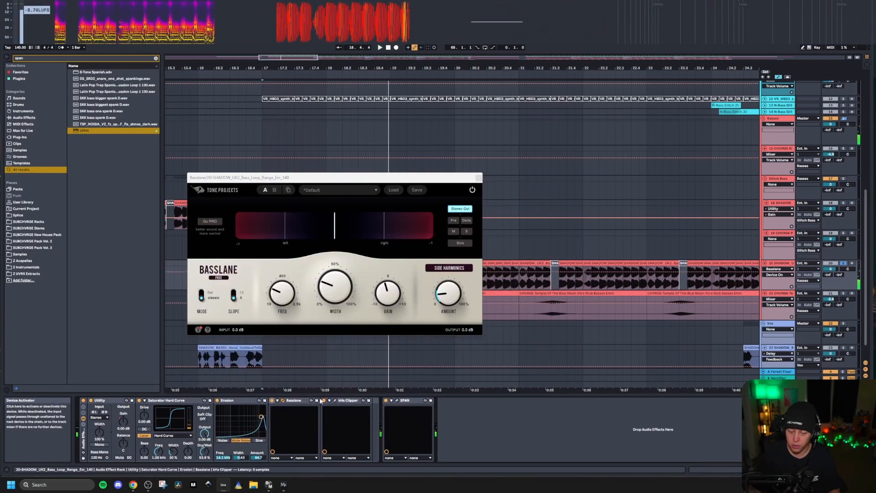
left_click(398, 403)
key("space")
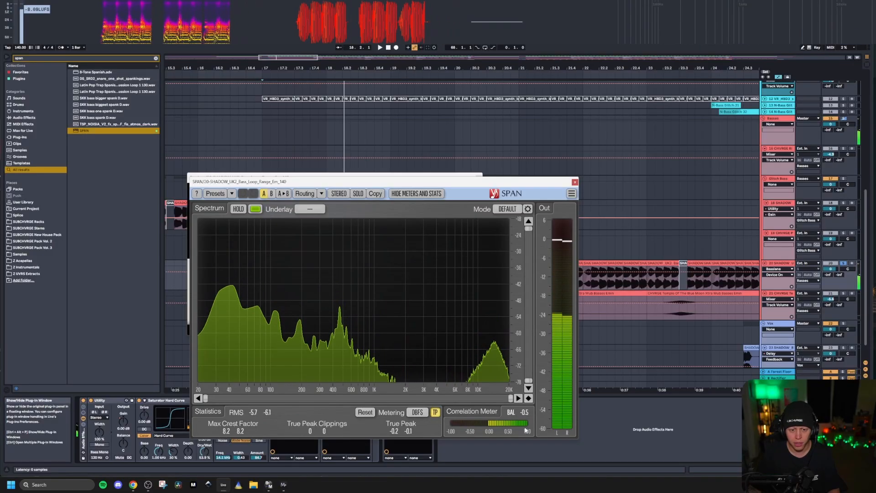
key("space")
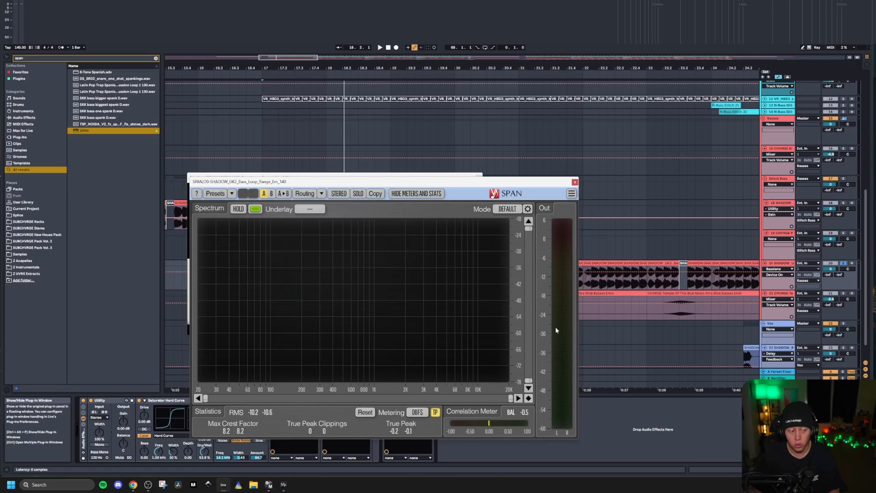
left_click(575, 182)
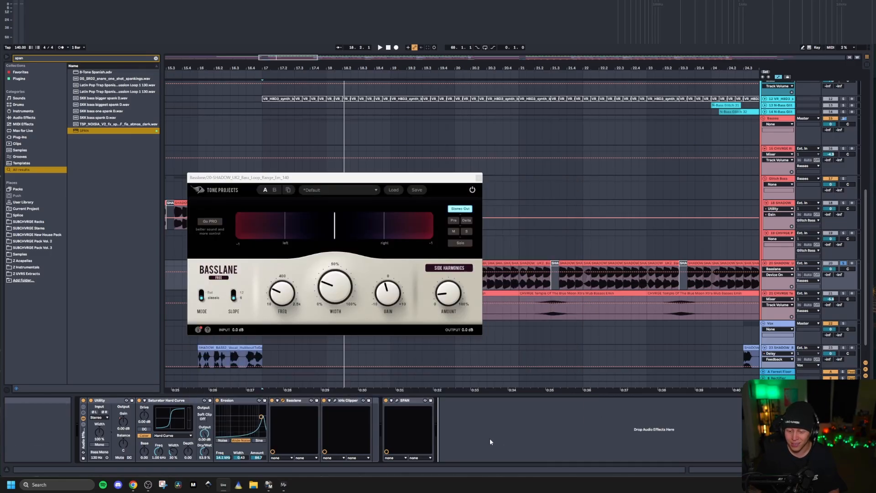
key("space")
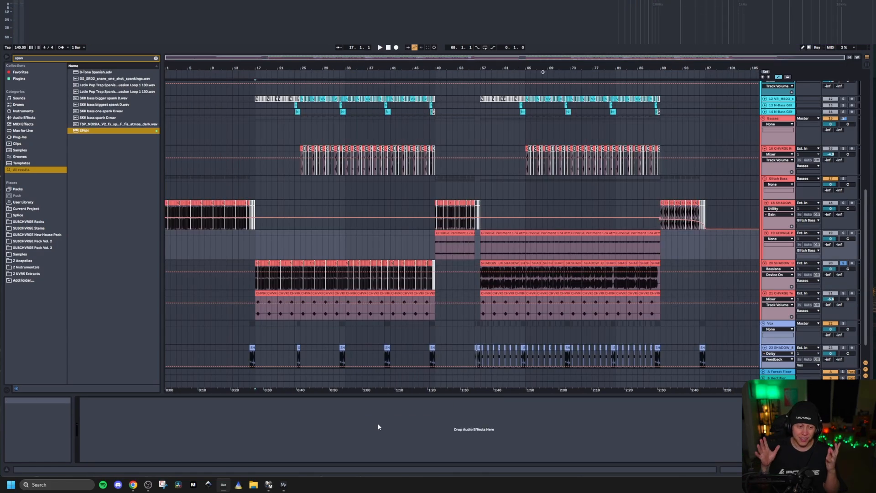
Play the arrangement from bar 17, soloing the 16 CHVRGE bass track and then unsoloing it.
left_click(354, 248)
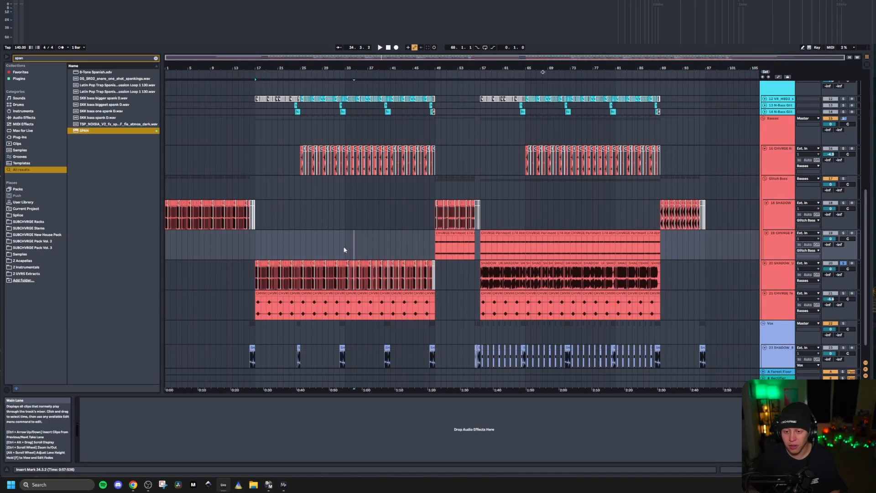
scroll(247, 137, "up", 2)
left_click(256, 153)
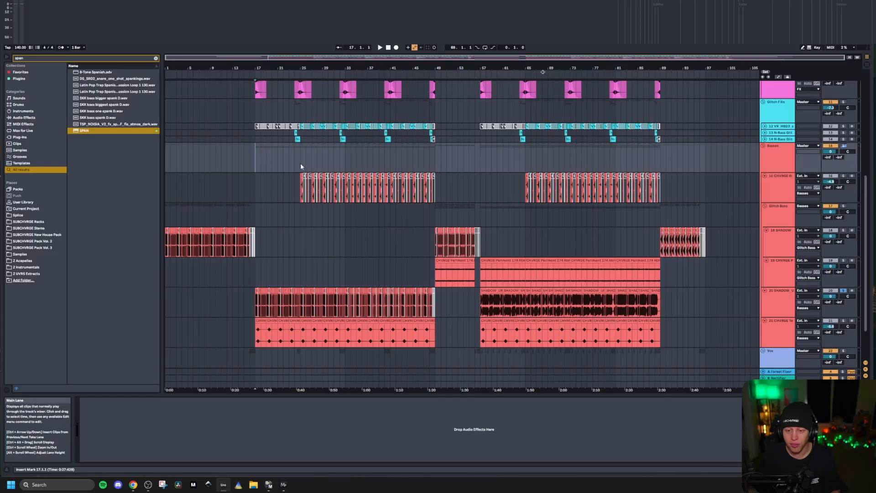
scroll(297, 163, "up", 6)
scroll(295, 164, "down", 4)
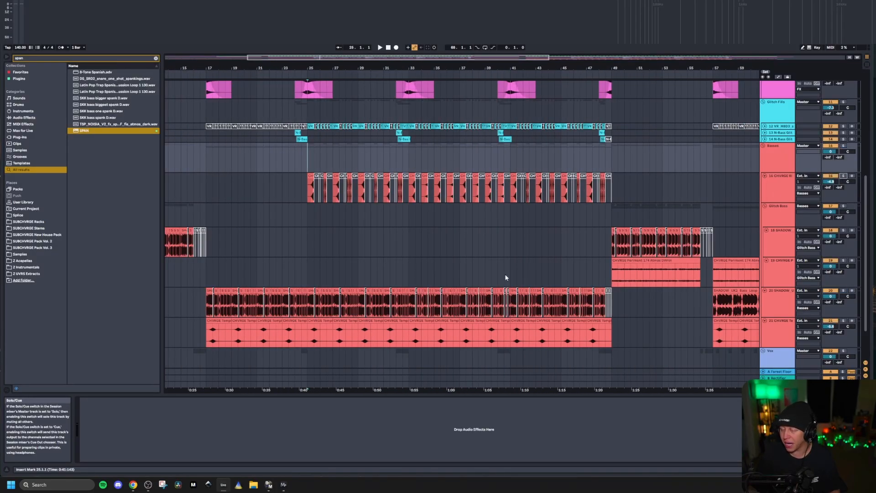
key("space")
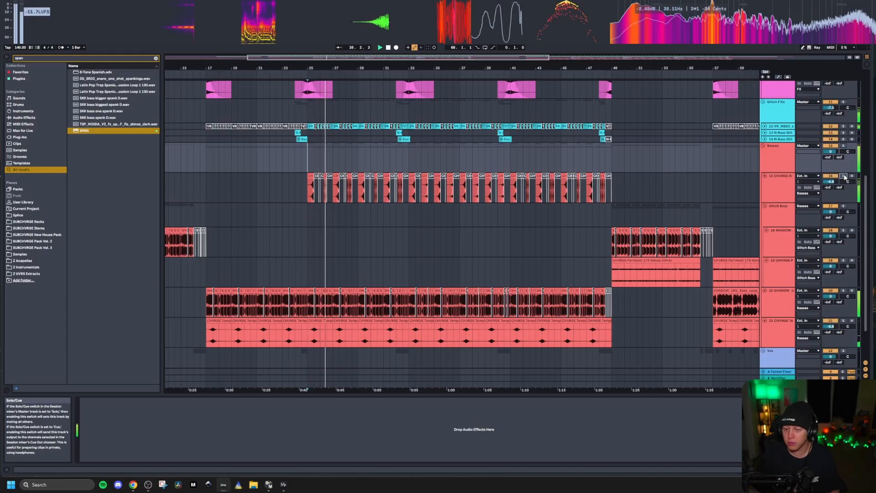
left_click(844, 176)
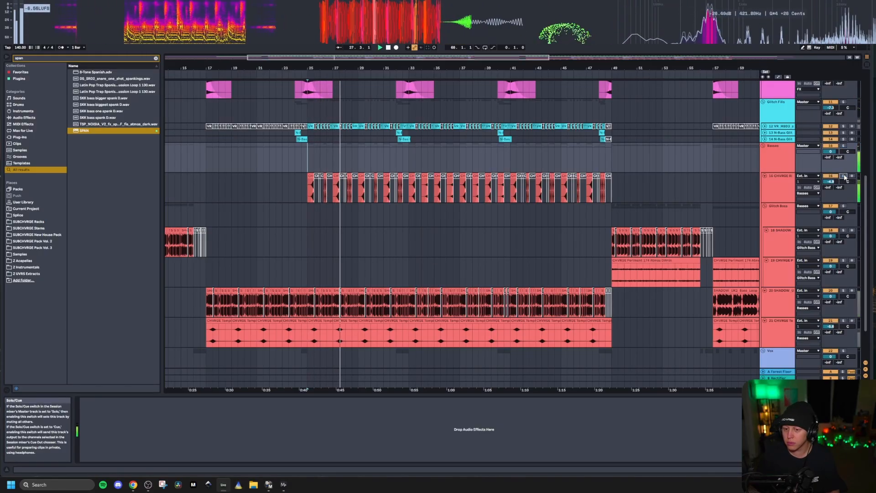
left_click(844, 176)
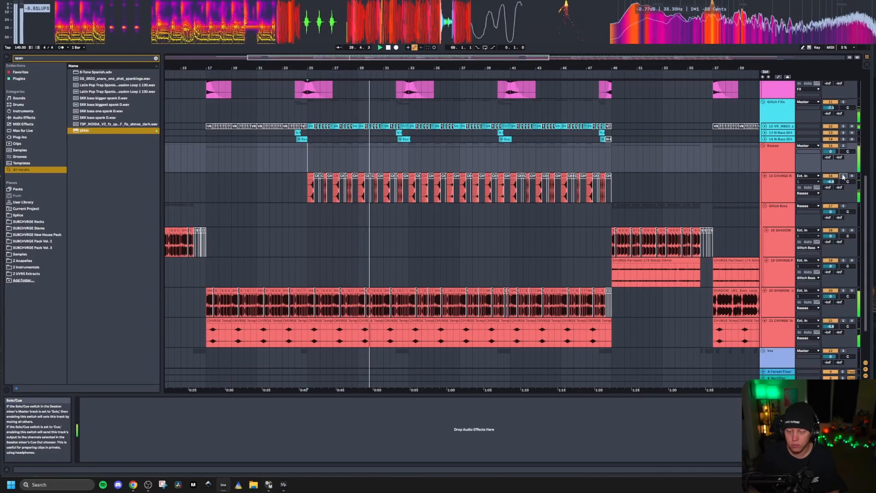
key("space")
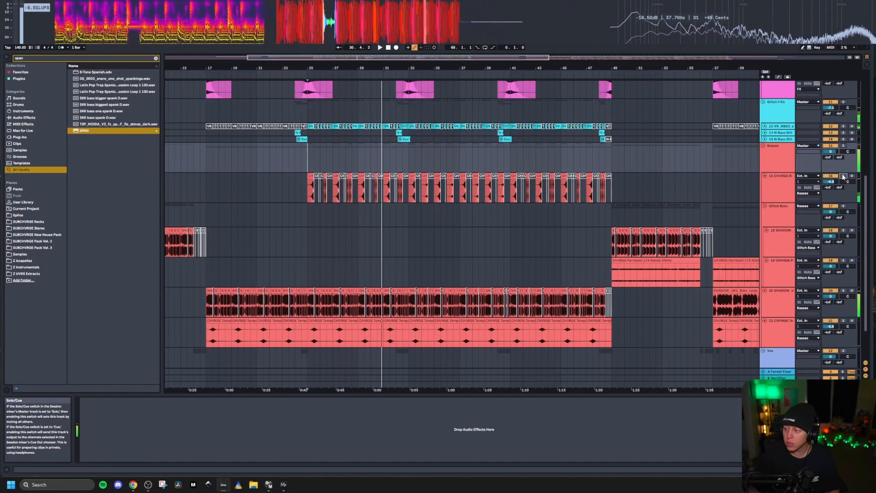
Enlarge the Glitch Fills group's track lanes and start playback of that section.
scroll(323, 187, "up", 3)
left_click(300, 175)
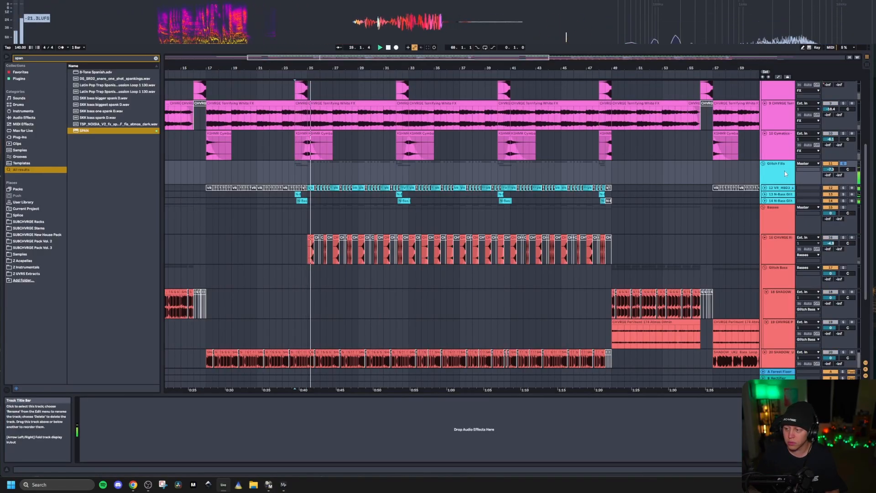
key("space")
key("space")
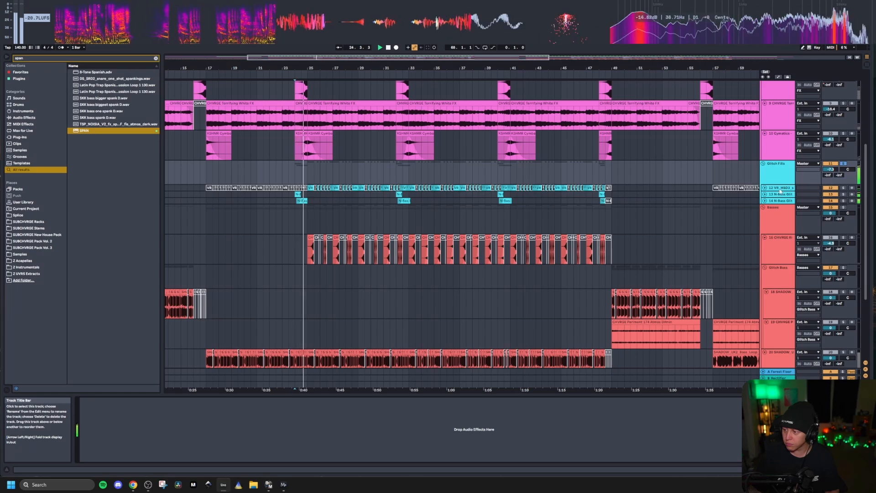
left_click(780, 189)
left_click(779, 201, "shift")
key("u")
key("space")
Select the glitch tracks one by one to inspect their devices, then play again.
left_click(778, 232)
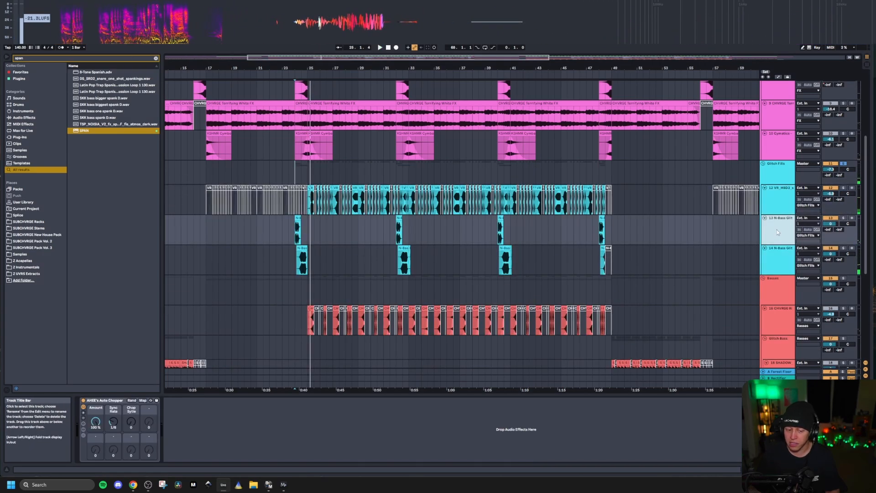
left_click(737, 254)
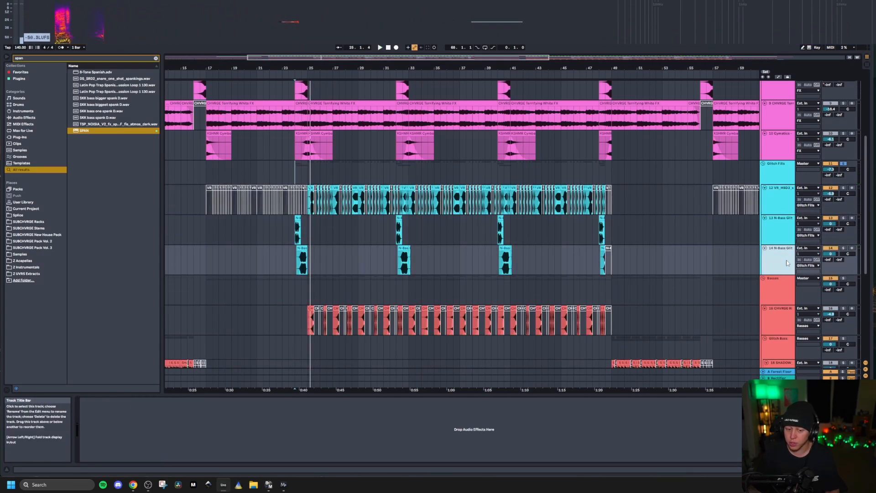
left_click(734, 218)
key("space")
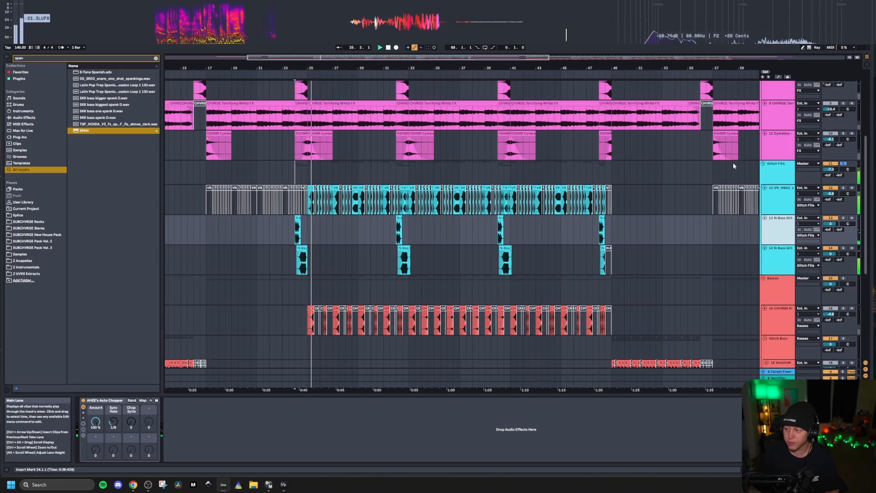
Zoom in on the glitch clips around bar 25, play from there and save the set.
scroll(307, 207, "up", 6)
left_click(340, 194)
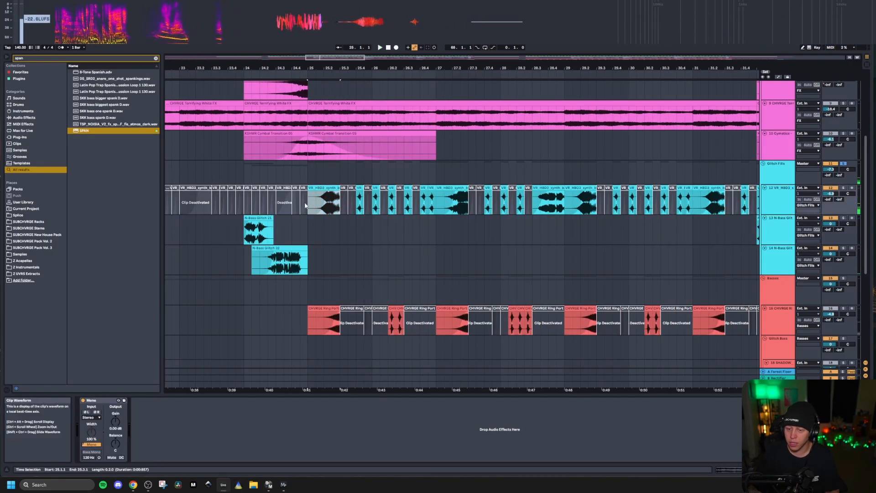
scroll(344, 197, "down", 4)
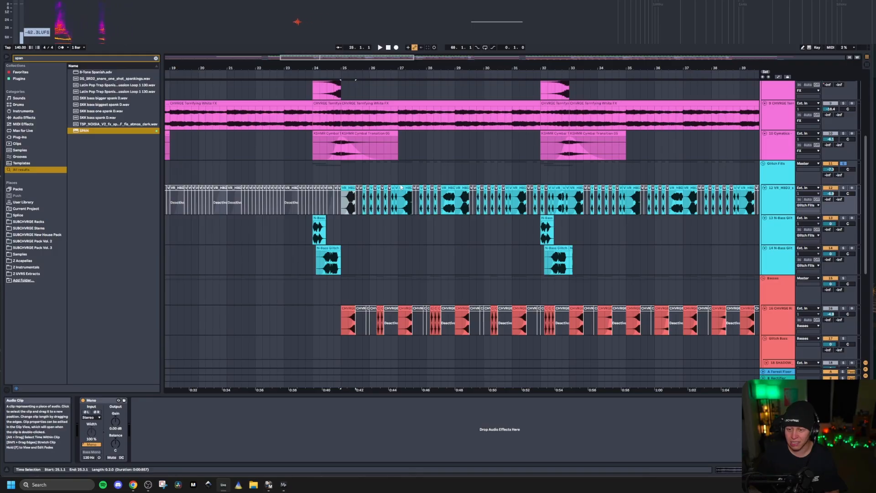
left_click(362, 177)
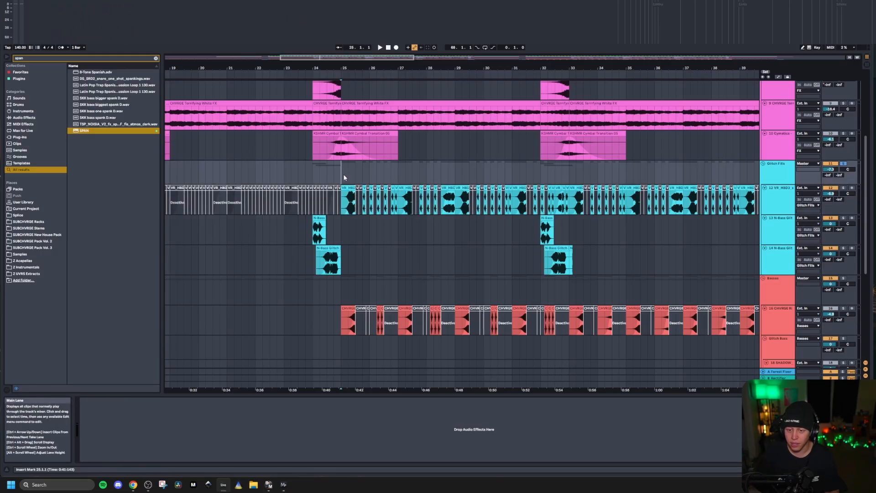
key("space")
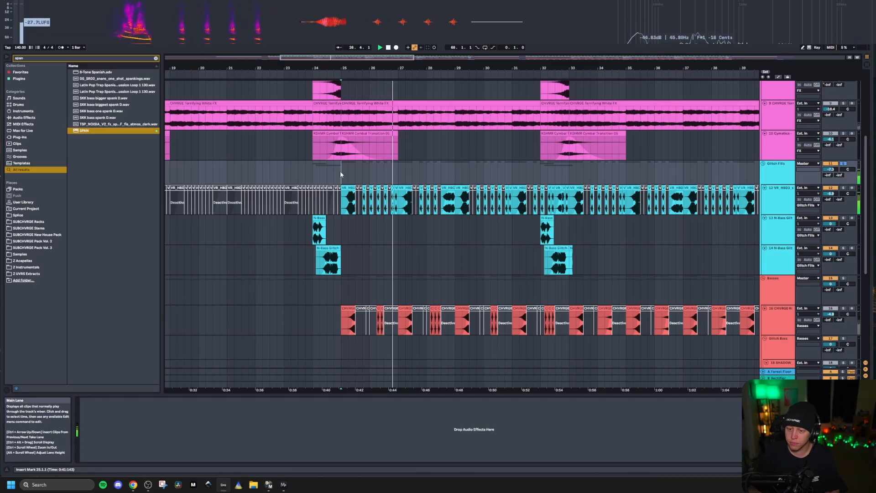
key("ctrl+s")
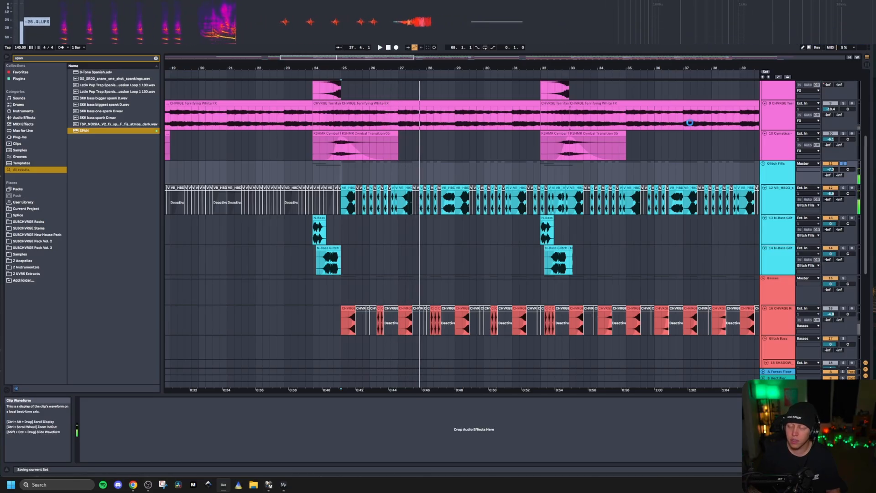
Expand the Drums group to show its 3 CHVRGE, 4 SHADOW and 5 DS_DTH tracks.
scroll(374, 212, "up", 6)
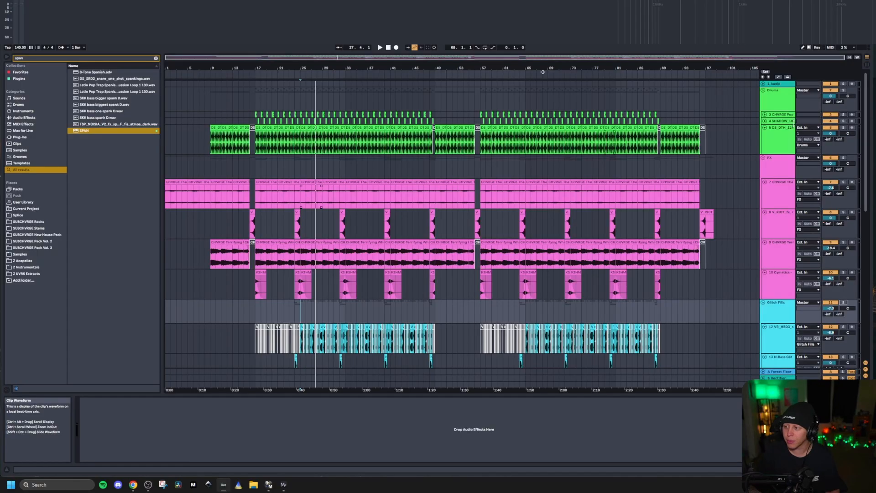
left_click(780, 114)
key("ctrl+a")
left_click(765, 115)
scroll(249, 104, "up", 3)
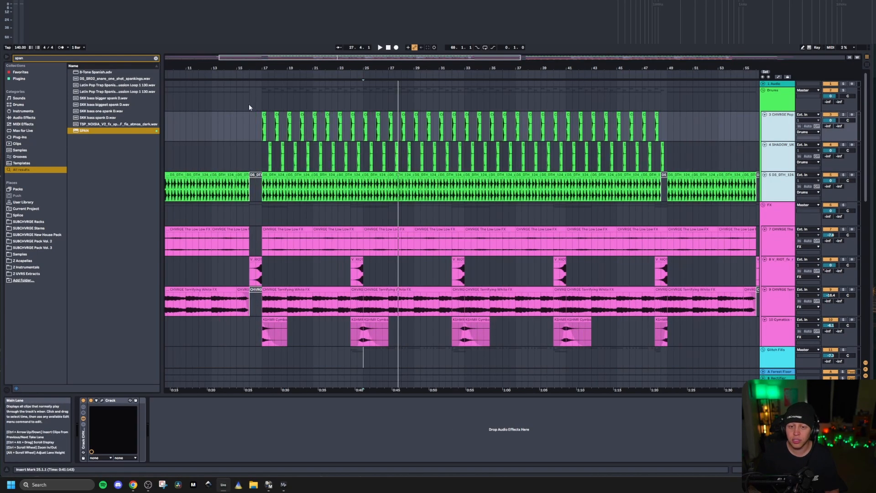
Zoom into bar 17 and select the first kick clip on the 3 CHVRGE drum track.
left_click(266, 103)
scroll(276, 105, "up", 8)
left_click(222, 114)
scroll(222, 115, "down", 8)
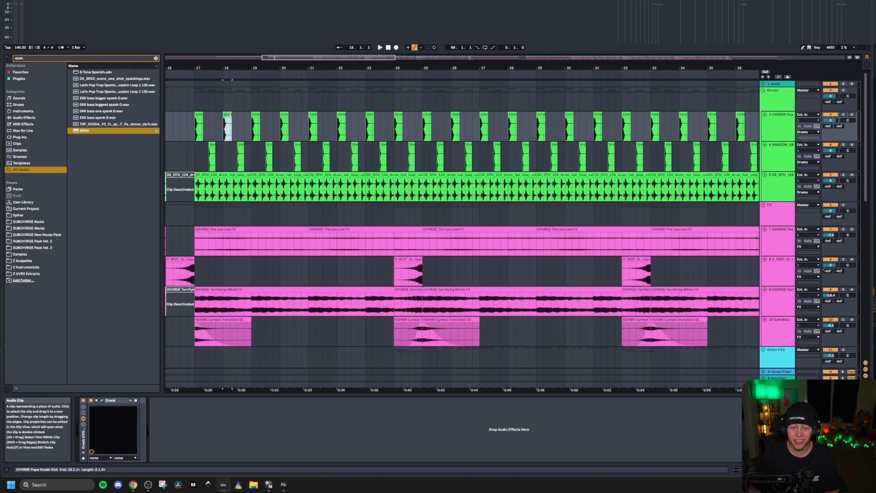
left_click(199, 121)
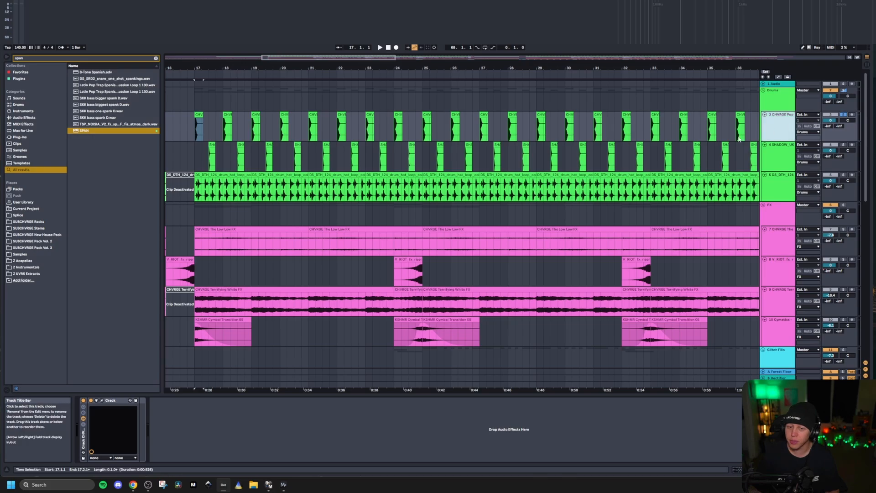
Play the kick section, then open and close the Crack plugin window on the 3 CHVRGE drum track.
key("space")
key("space")
key("space")
key("space")
key("space")
key("space")
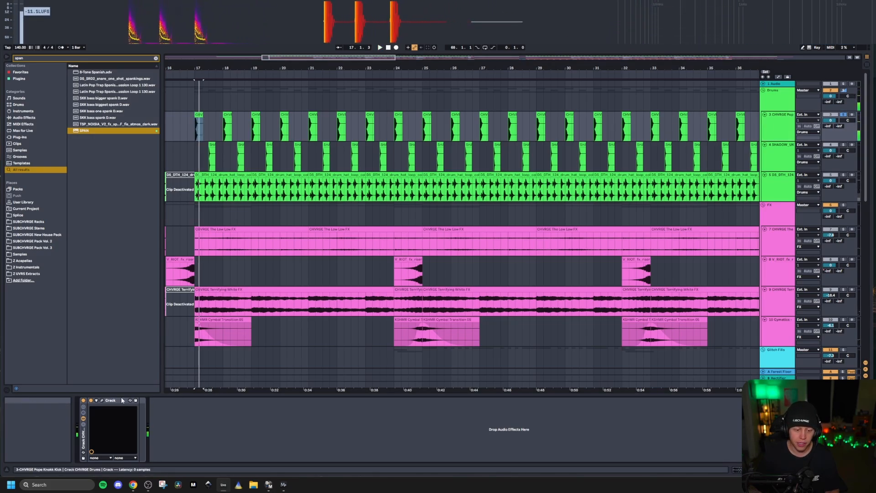
left_click(101, 401)
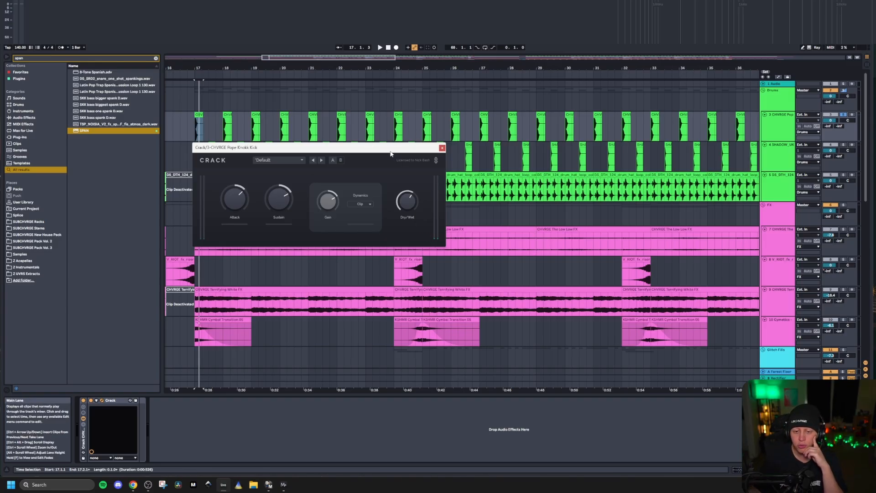
left_click(442, 148)
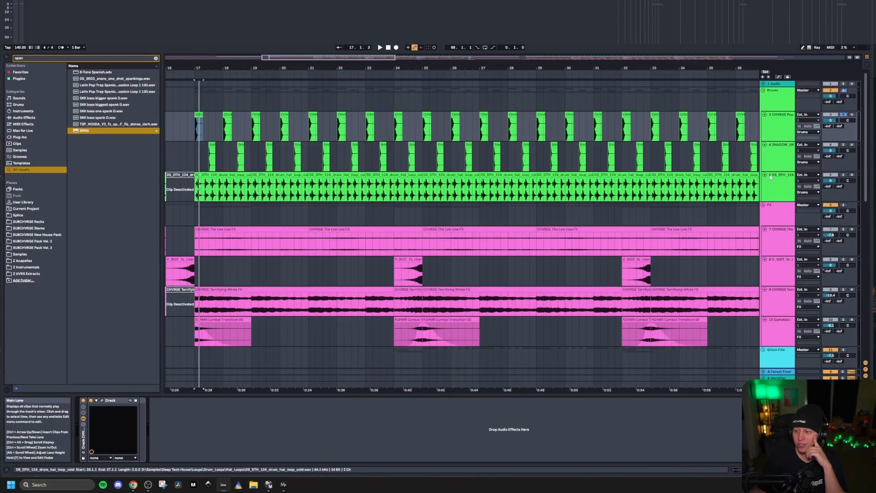
Select a snare clip on the 4 SHADOW track, solo that track and audition it.
left_click(242, 162)
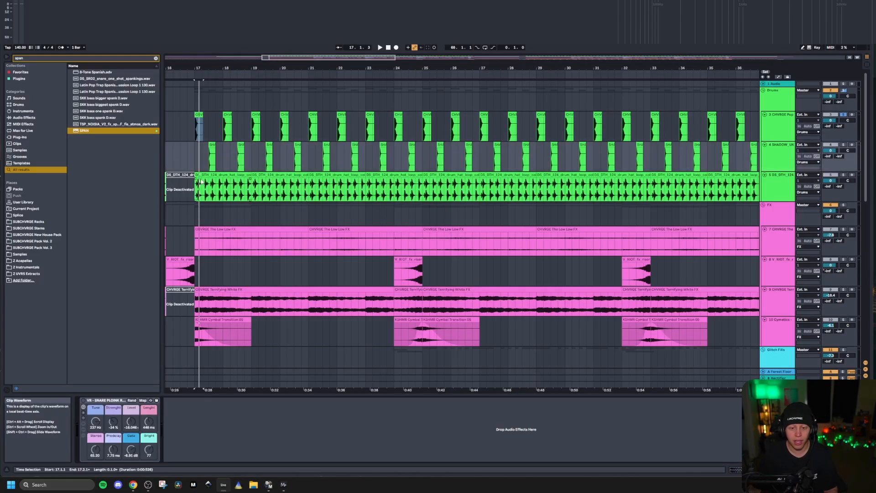
scroll(201, 181, "up", 5)
left_click(254, 144)
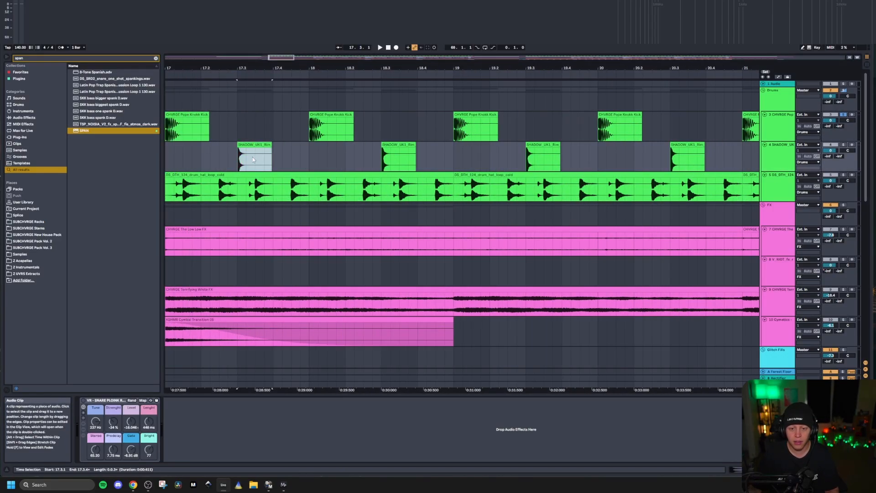
left_click(843, 145)
key("space")
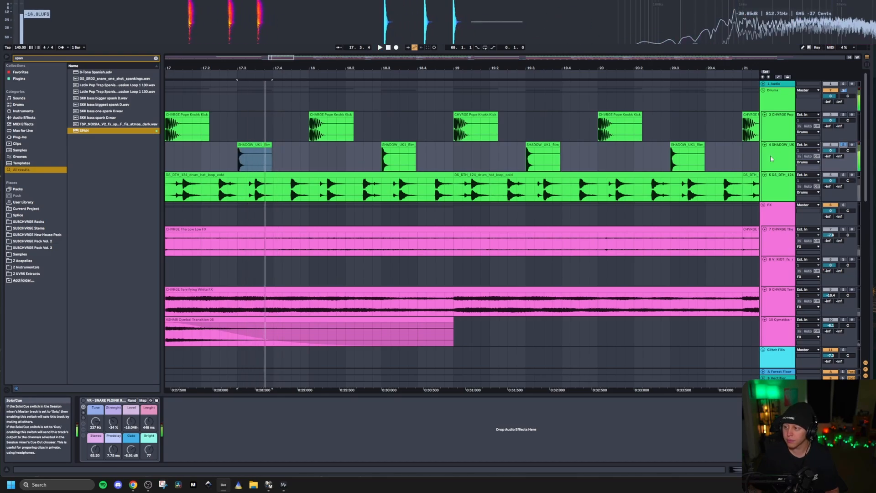
key("space")
Inspect the 7 CHVRGE FX track's devices, fold the FX tracks and save the set.
scroll(330, 221, "down", 5)
right_click(312, 160)
left_click(296, 162)
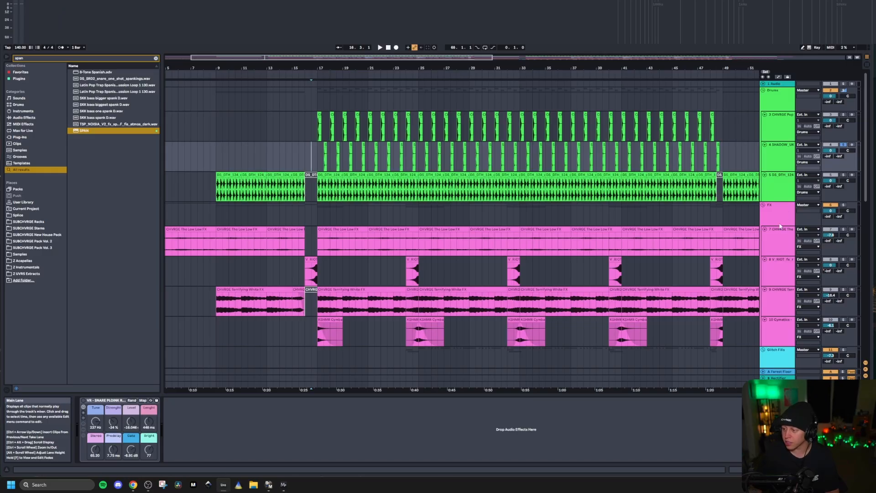
scroll(780, 225, "down", 1)
left_click(775, 196)
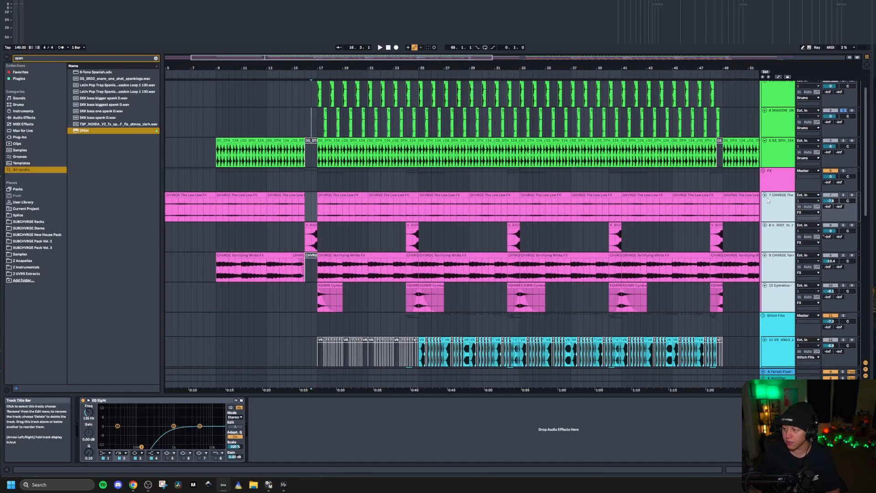
left_click(766, 196)
right_click(657, 185)
left_click(641, 186)
scroll(427, 188, "down", 2)
key("ctrl+s")
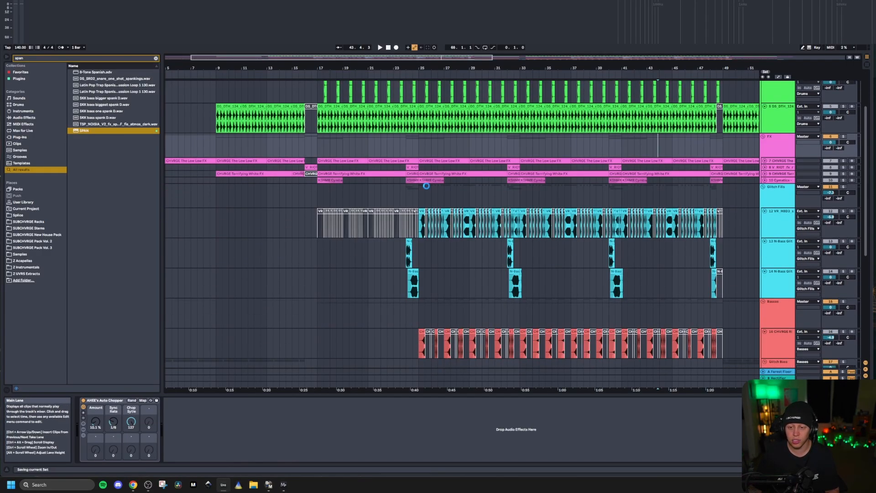
Zoom out to view the whole arrangement and scroll down through the glitch and bass tracks.
scroll(403, 188, "down", 5)
left_click(254, 197)
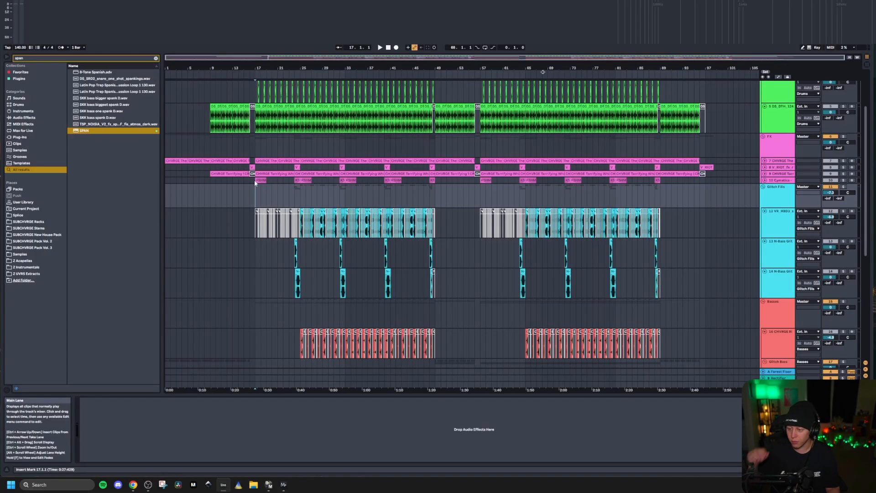
left_click(707, 214)
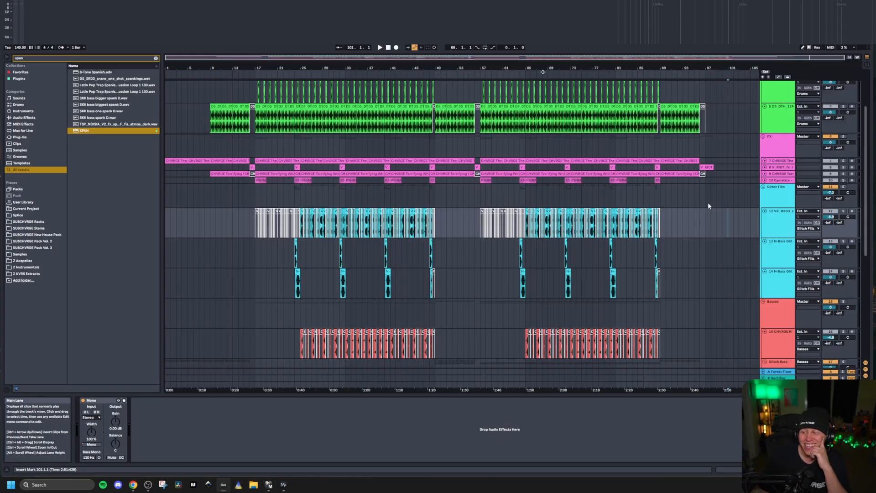
left_click(730, 194)
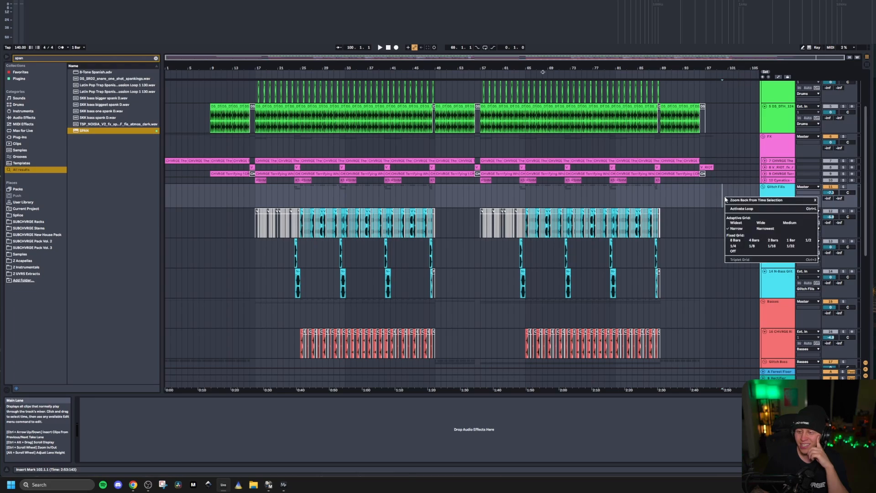
left_click(712, 198)
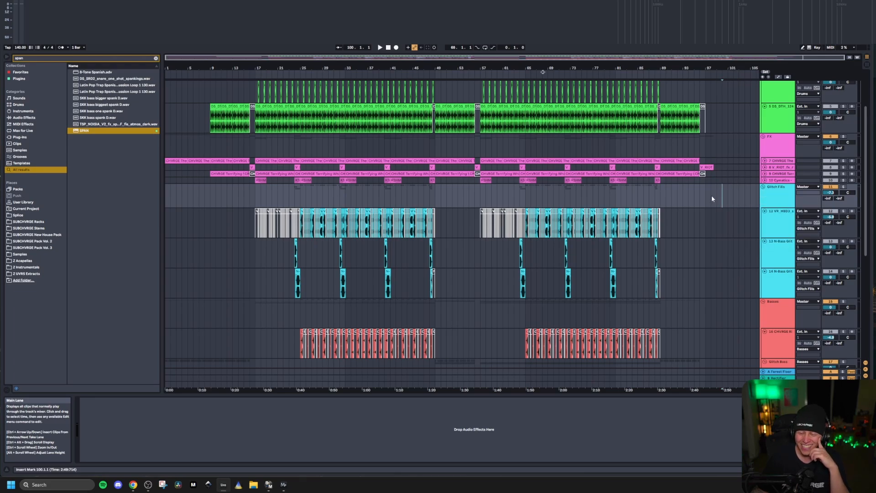
scroll(666, 255, "down", 6)
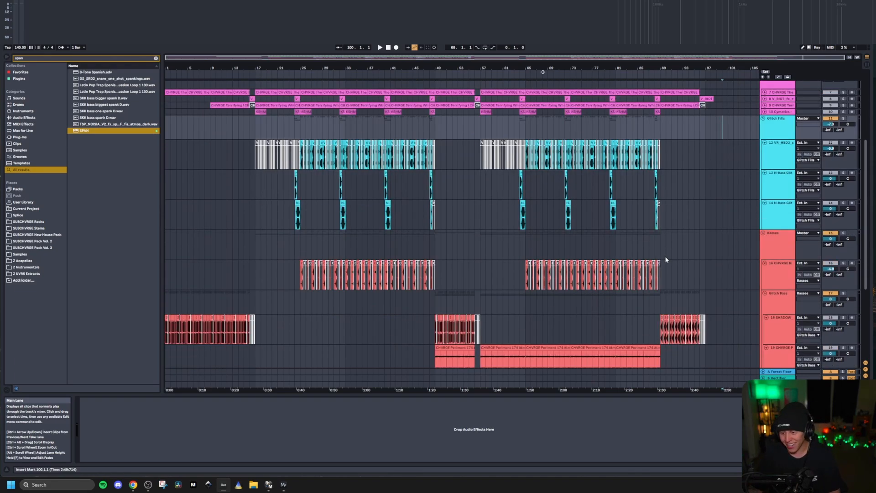
scroll(783, 315, "down", 2)
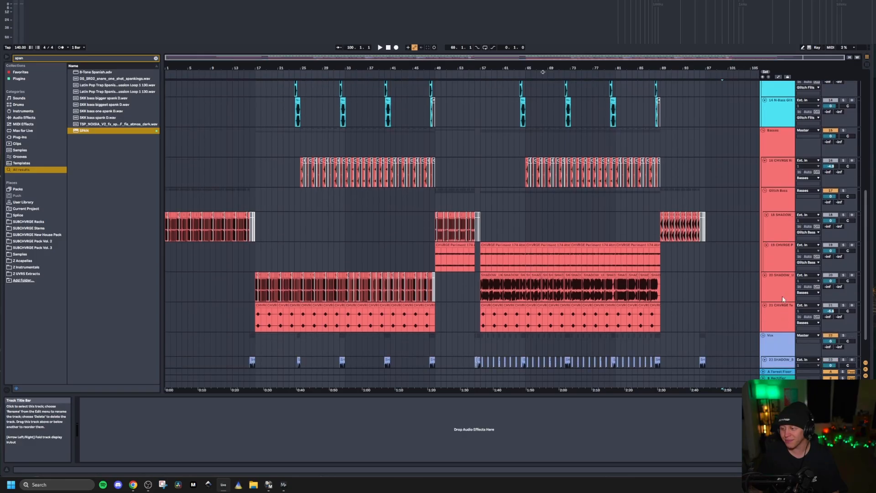
Fold all tracks in the Basses group and save the set.
left_click(781, 293)
key("ctrl+a")
left_click(765, 275)
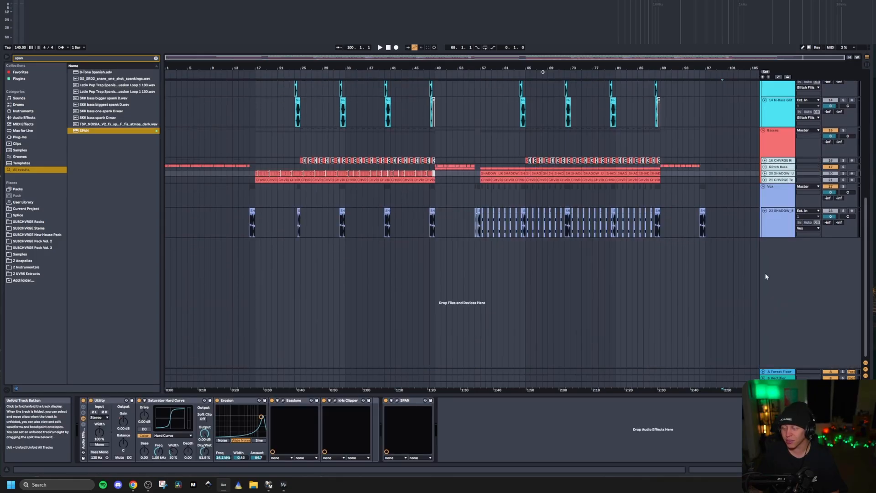
right_click(711, 159)
left_click(691, 147)
key("ctrl+s")
Fold the Vox track and all the Glitch Fills tracks.
left_click(775, 215)
left_click(765, 211)
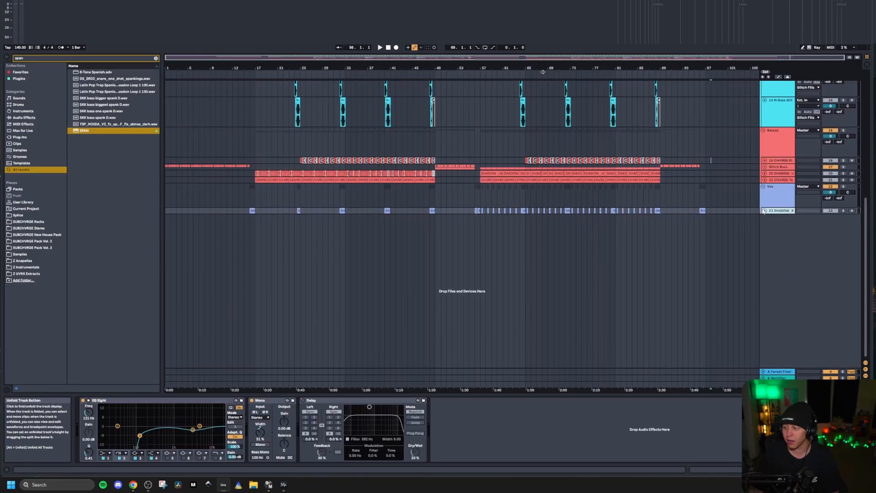
scroll(727, 216, "up", 2)
left_click(766, 121)
key("ctrl+a")
left_click(765, 112)
Scroll back up to review the folded arrangement overview.
scroll(747, 270, "up", 5)
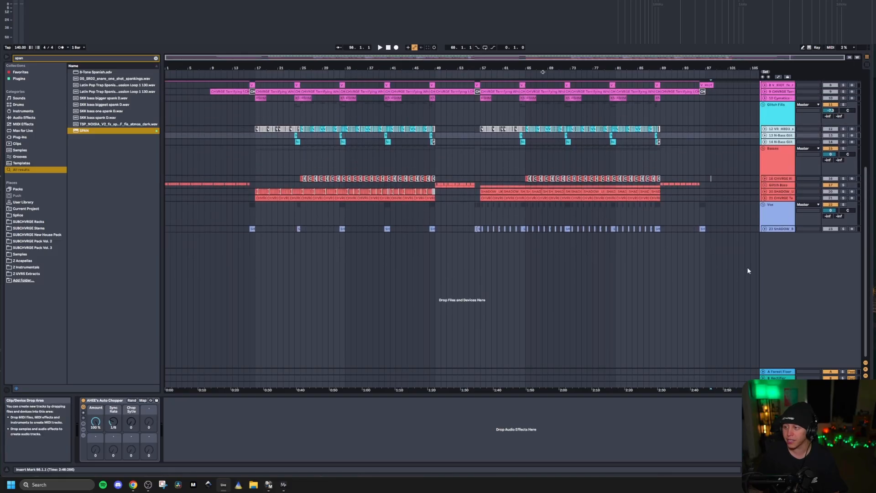
left_click(733, 103)
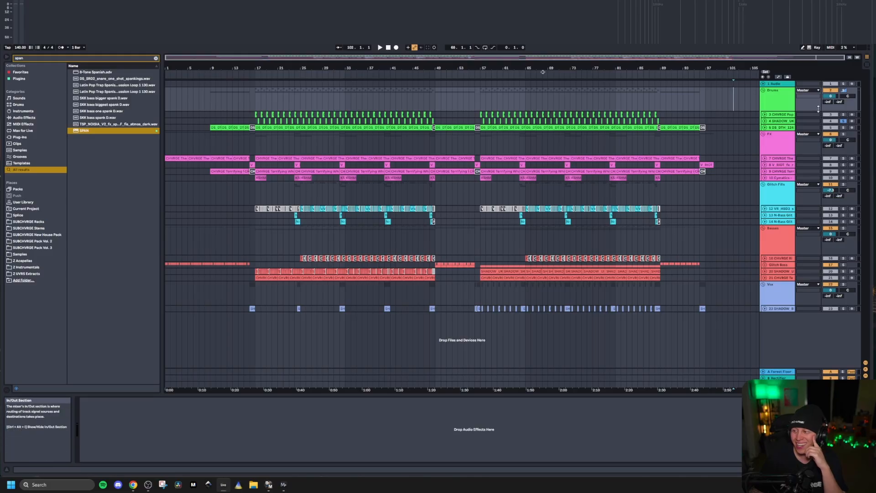
left_click(737, 104)
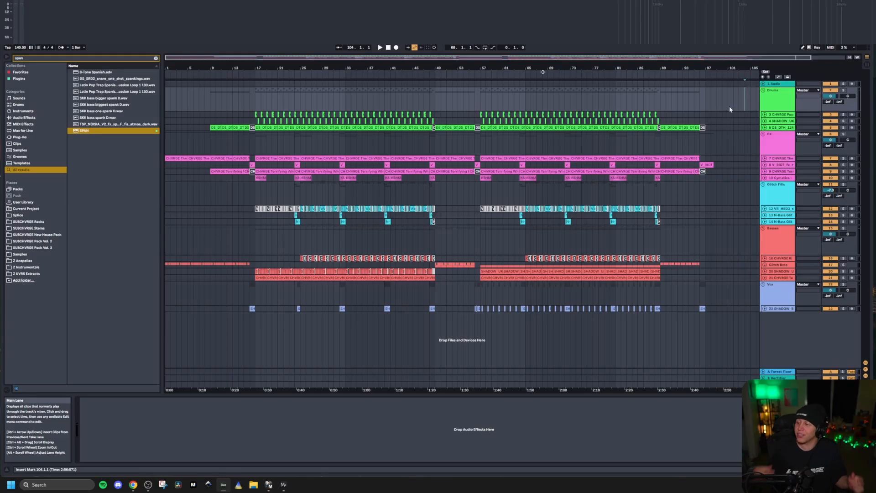
left_click(730, 234)
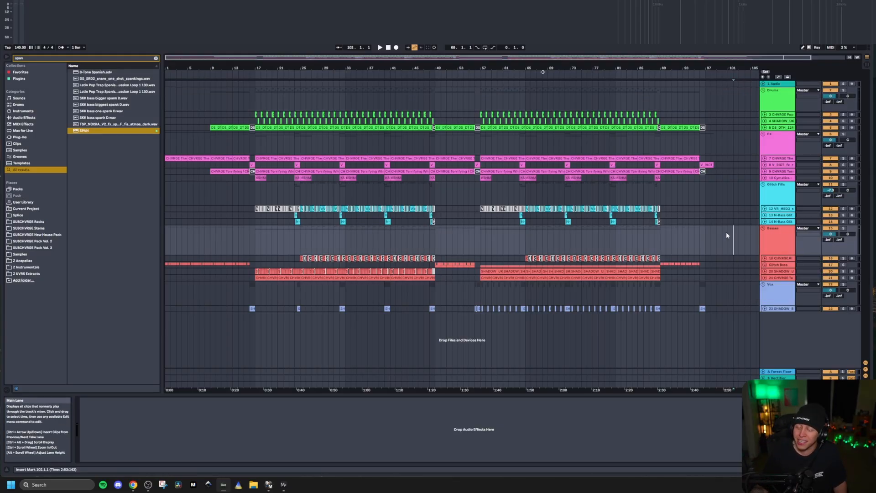